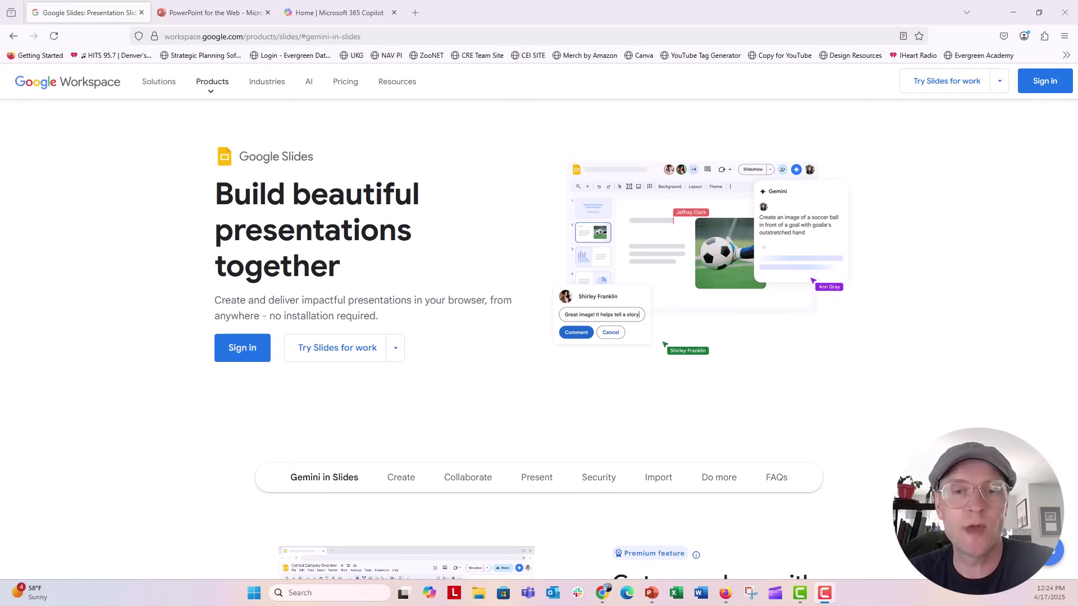
Browse the Celebrate, Creative Design, Photo Albums, Trip Planning and Business Pitch templates, then create a blank presentation
left_click(208, 13)
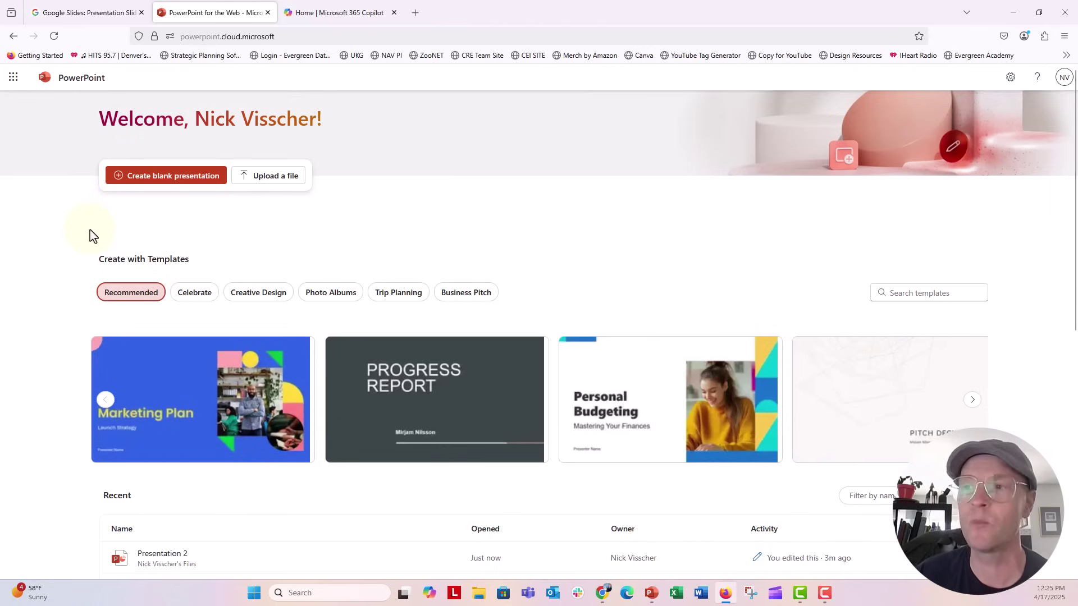
left_click(204, 302)
left_click(255, 299)
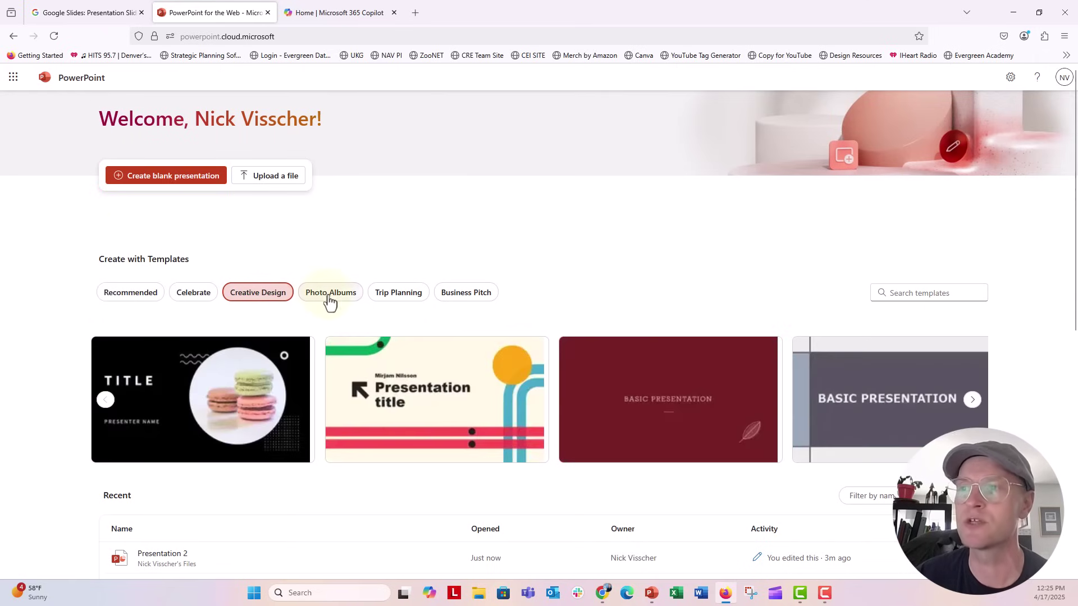
left_click(350, 299)
left_click(388, 295)
left_click(463, 301)
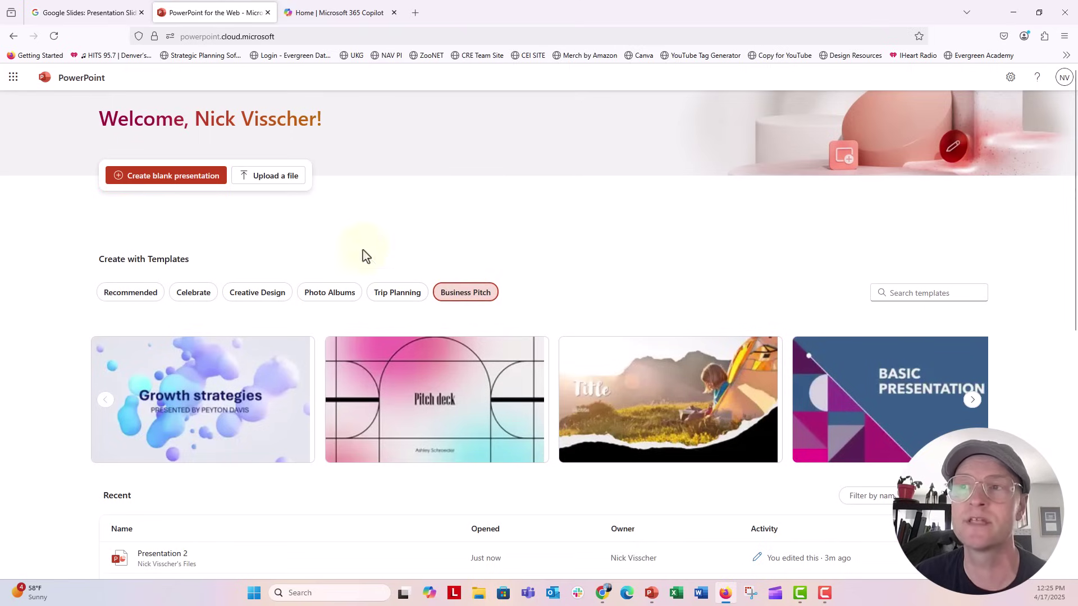
left_click(202, 182)
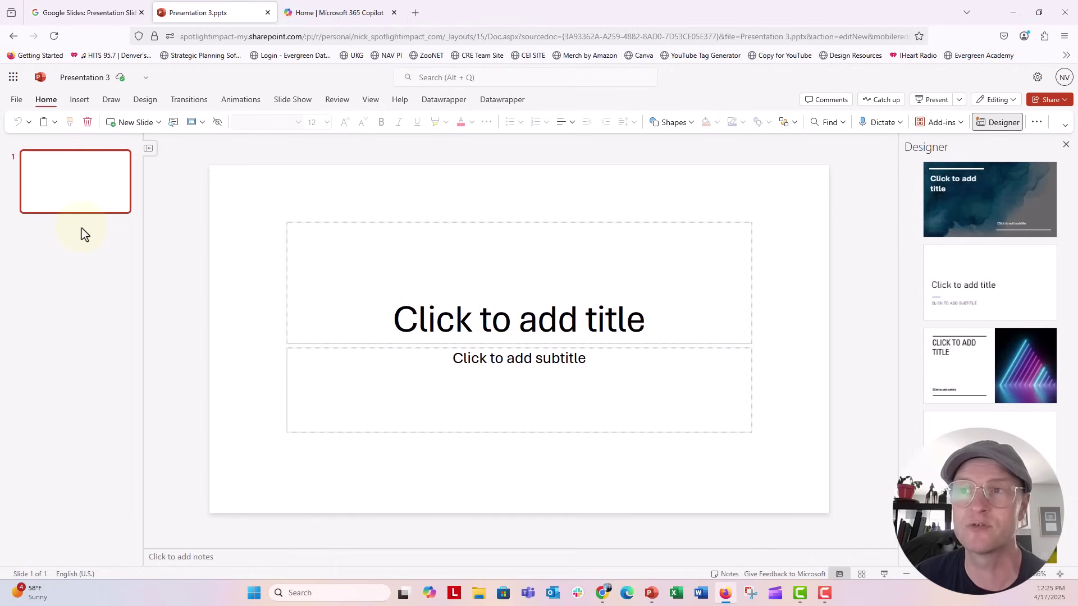
Add a new slide with the Title Only layout
left_click(79, 102)
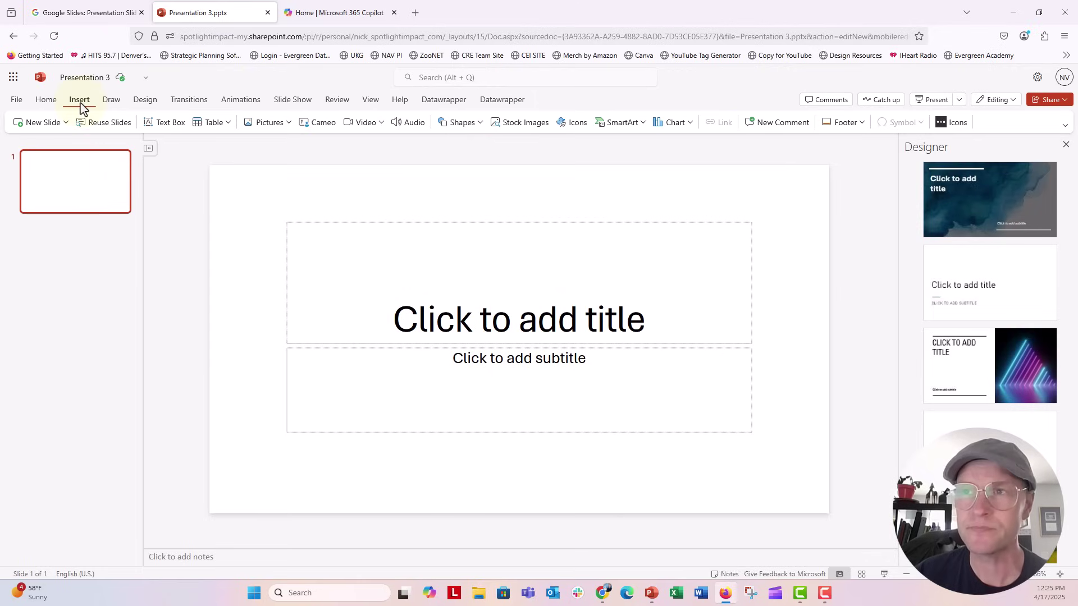
left_click(66, 123)
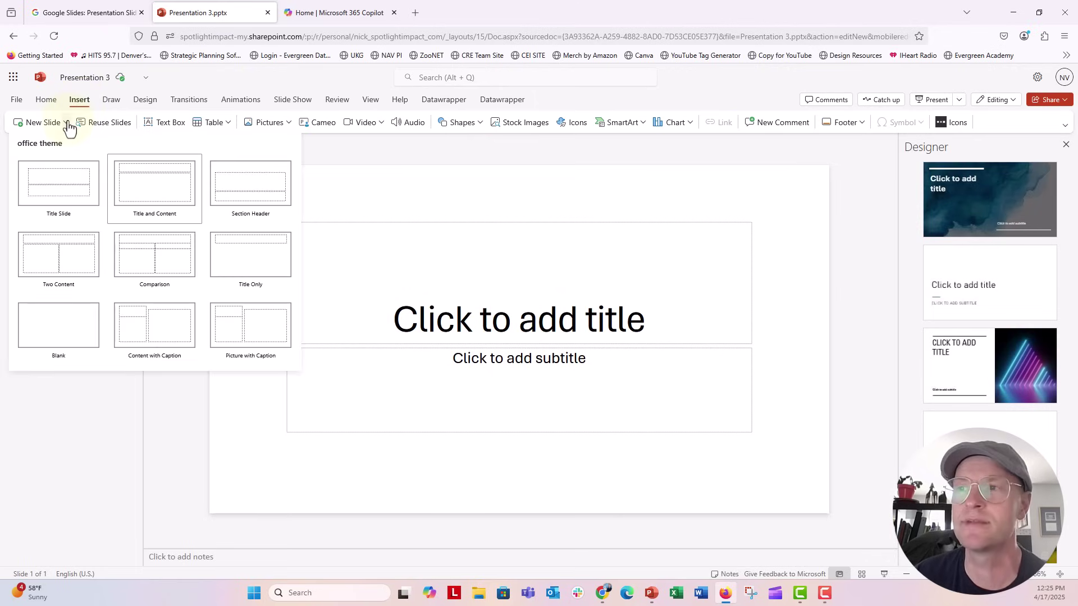
left_click(235, 244)
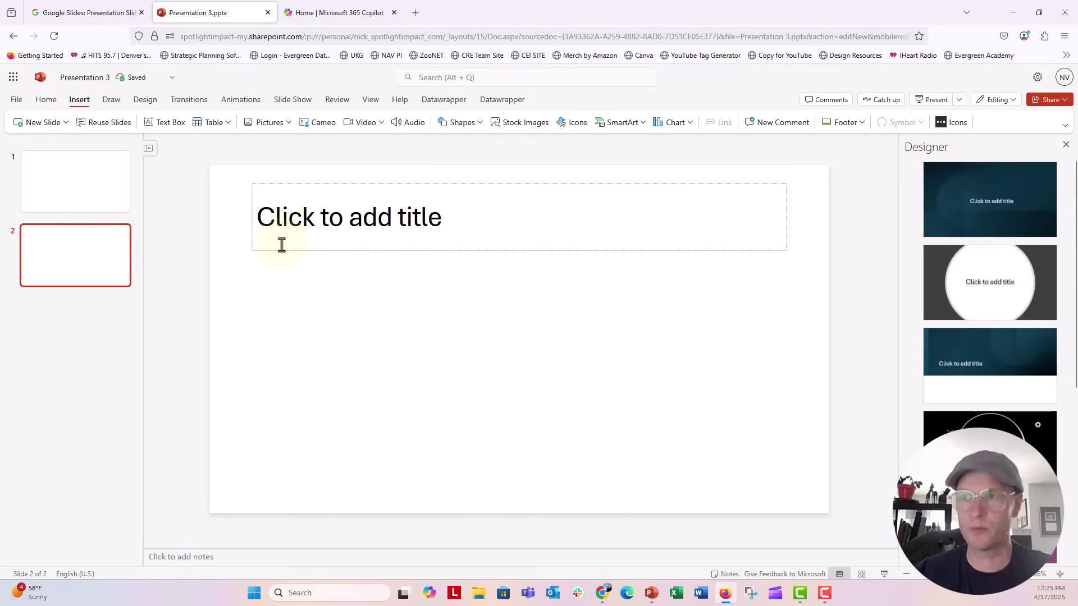
Enter 'This is my chart title' as the new slide's title
left_click(282, 245)
type("This is ")
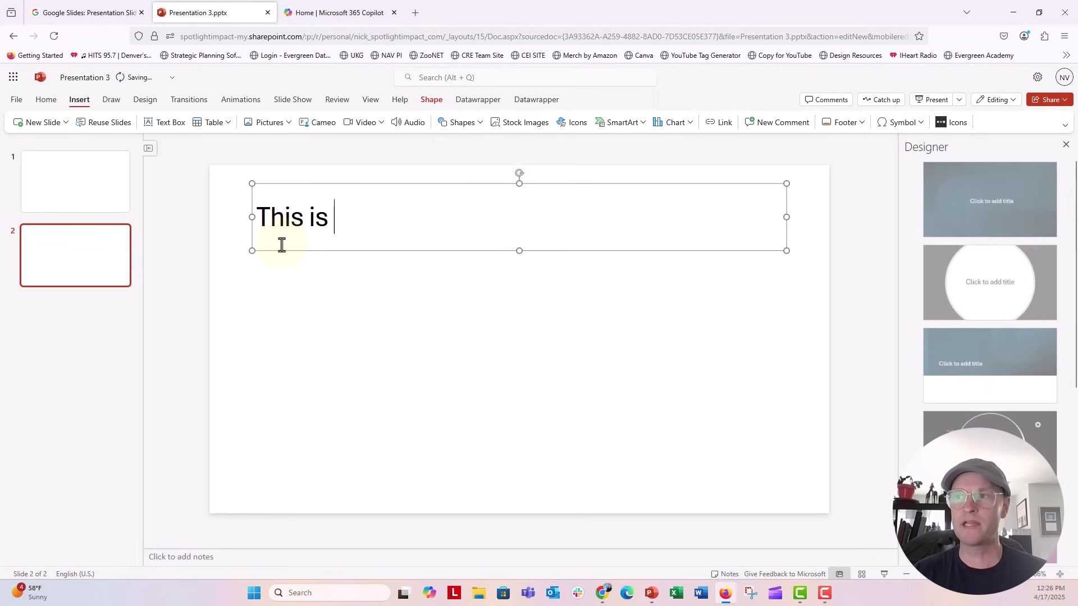
type("my ")
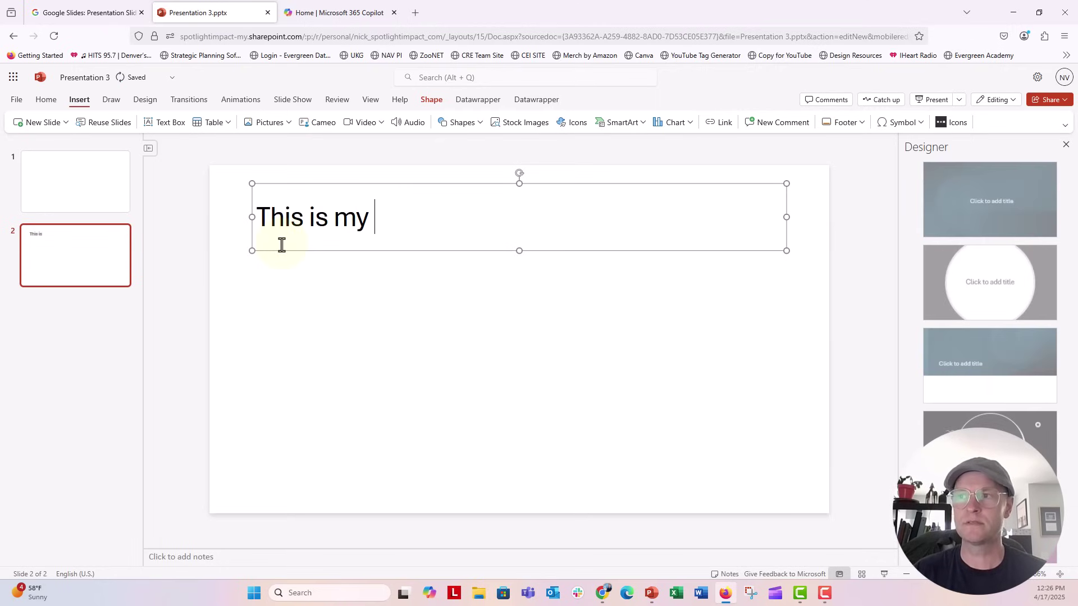
type("Char")
key("BackSpace")
key("BackSpace")
key("BackSpace")
key("BackSpace")
key("BackSpace")
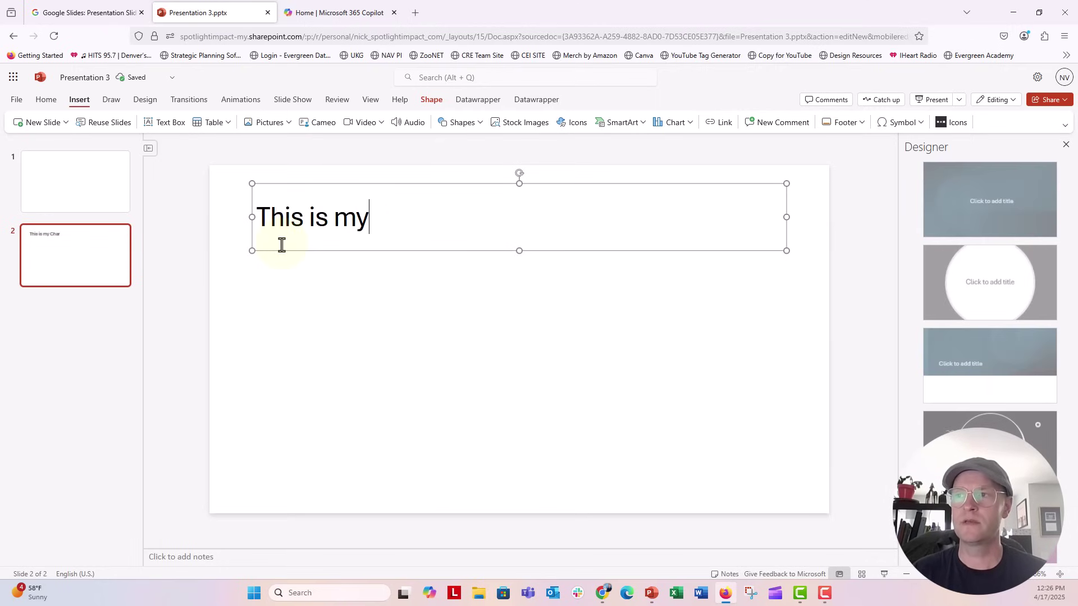
type("cha")
key("BackSpace")
key("BackSpace")
key("BackSpace")
type("hc")
key("BackSpace")
key("BackSpace")
type("cha")
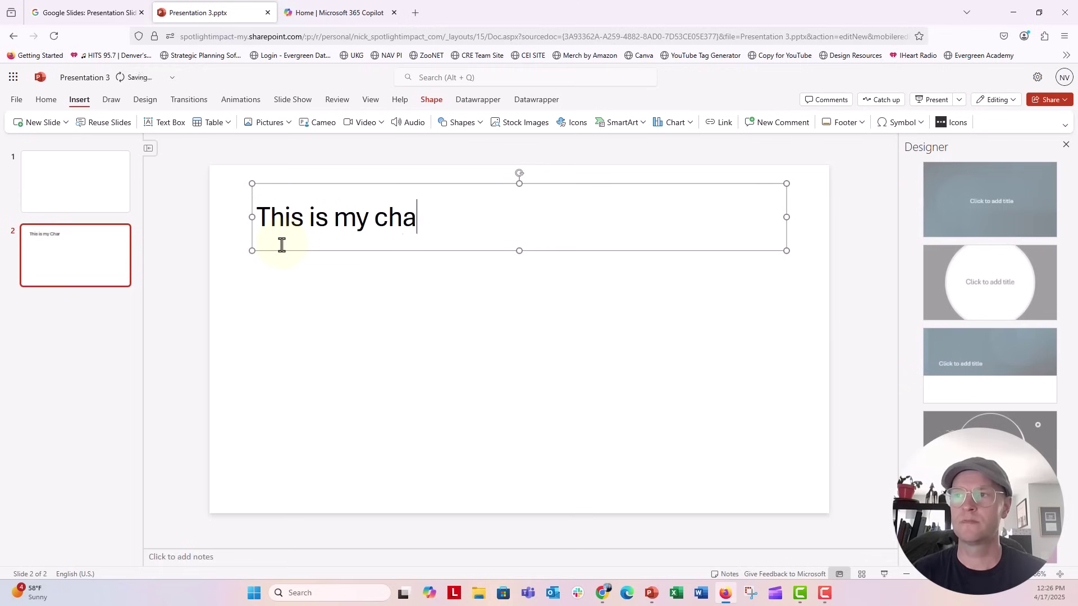
type("rt title")
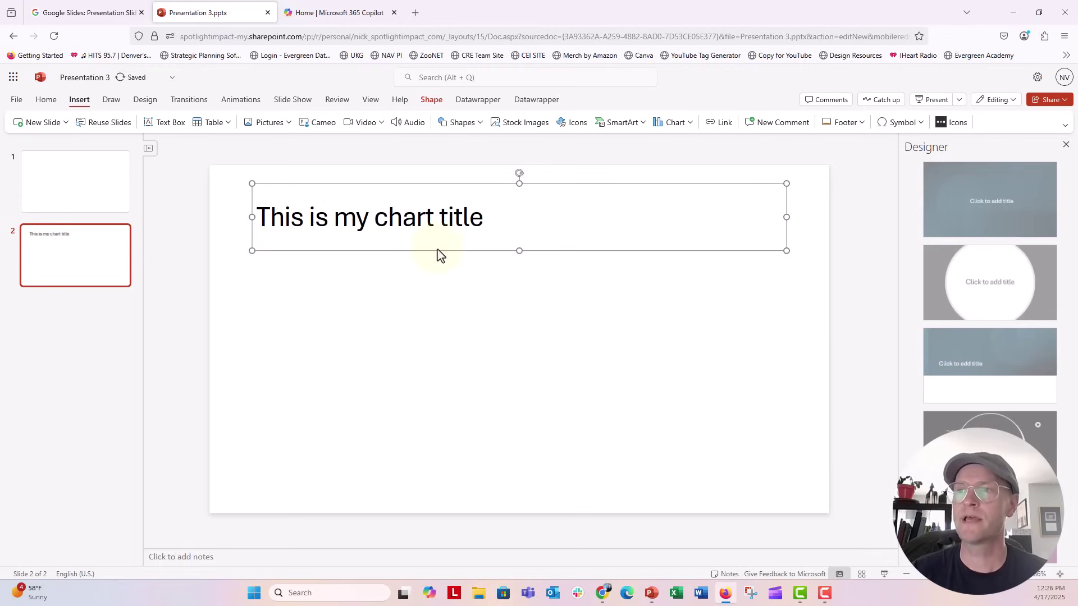
left_click(437, 254)
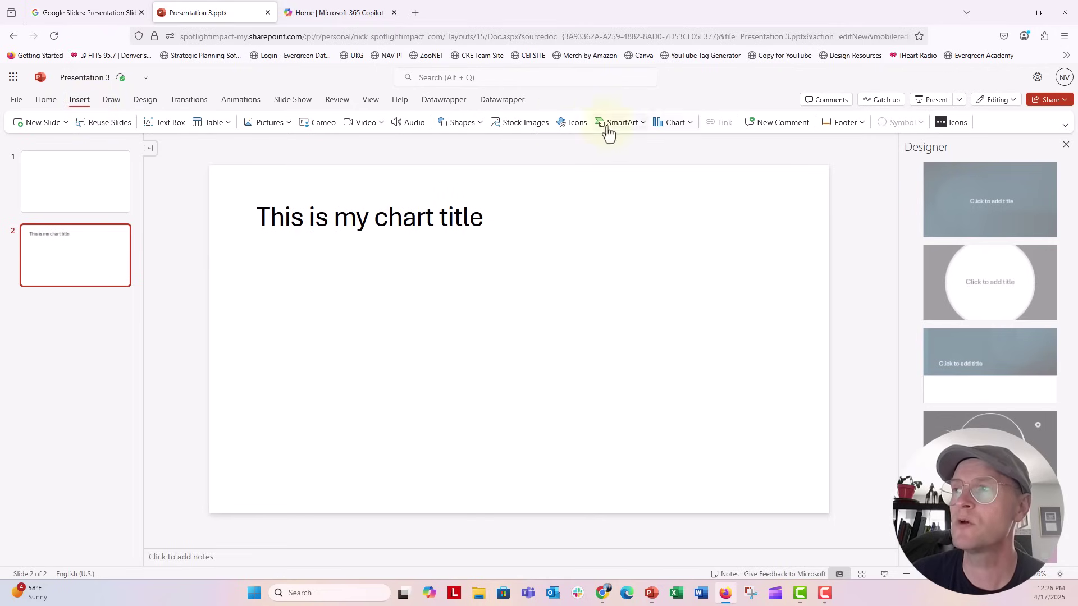
Insert a Clustered Column chart with sample Series 1–3 across Categories 1–4 on slide 2
left_click(688, 132)
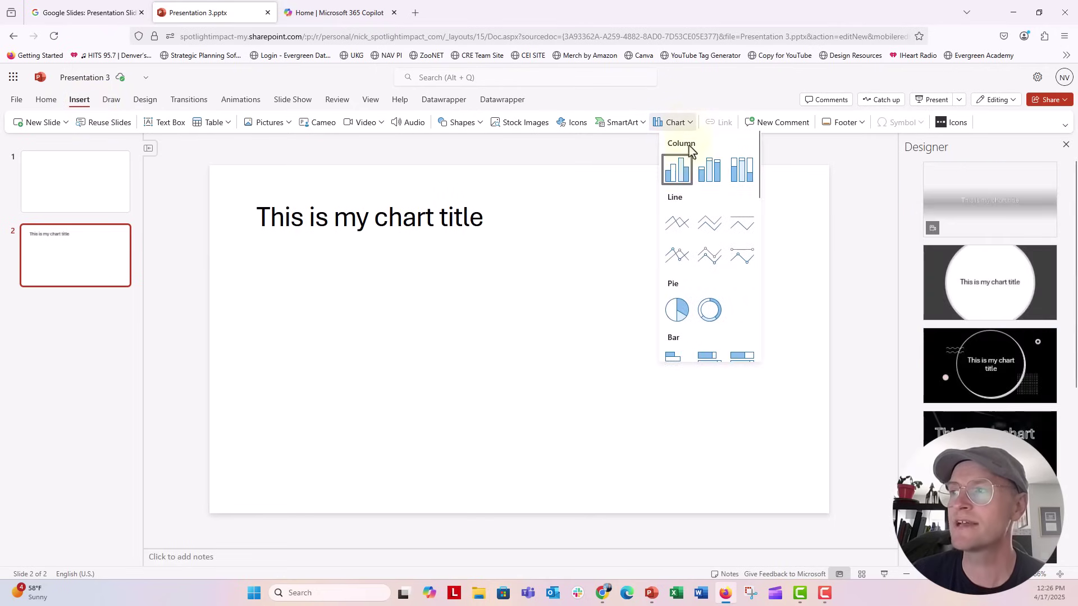
scroll(696, 222, "down", 2)
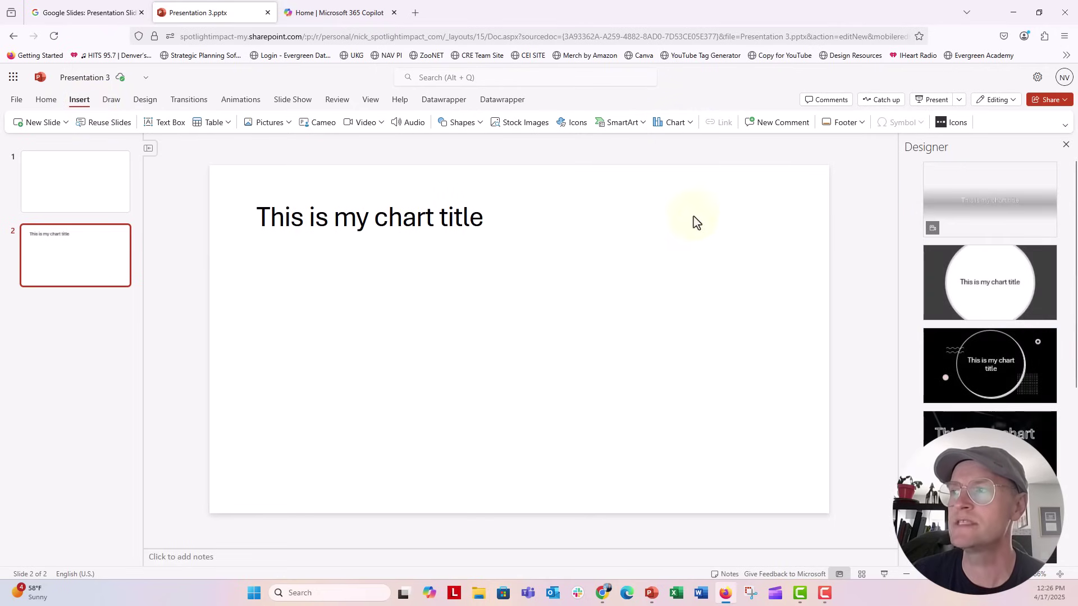
left_click(689, 128)
left_click_drag(759, 174, 736, 147)
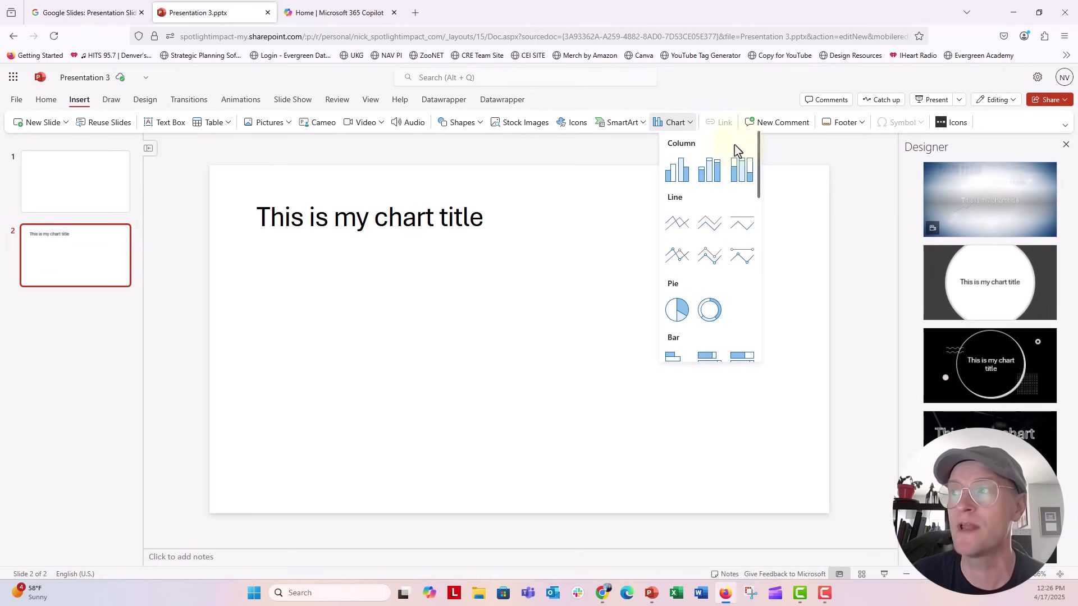
left_click(678, 178)
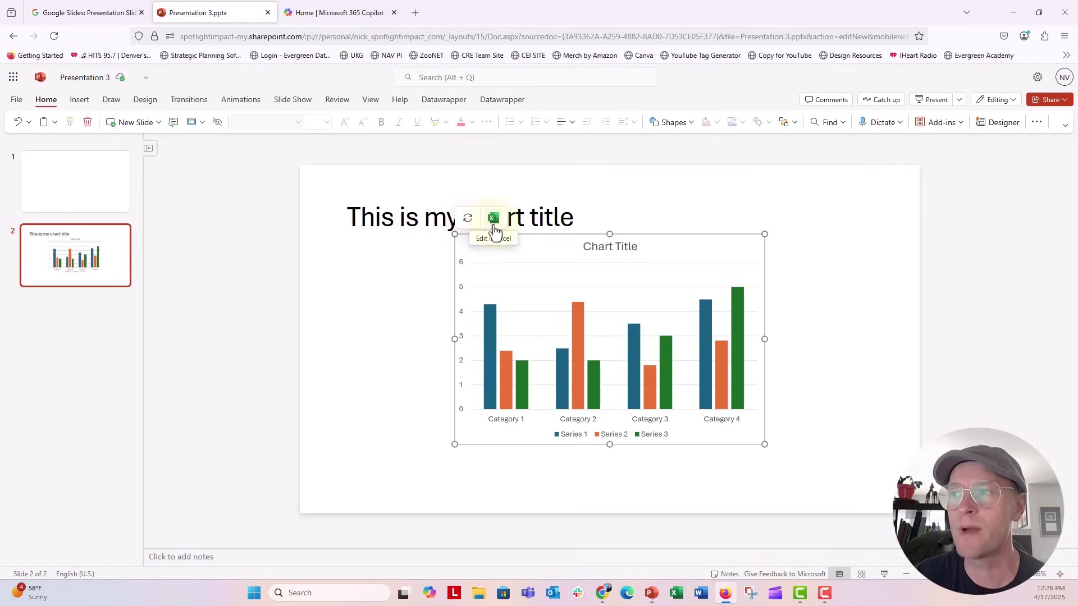
Align the chart's left edge with the title, then widen it rightward and make it taller
left_click_drag(452, 341, 352, 338)
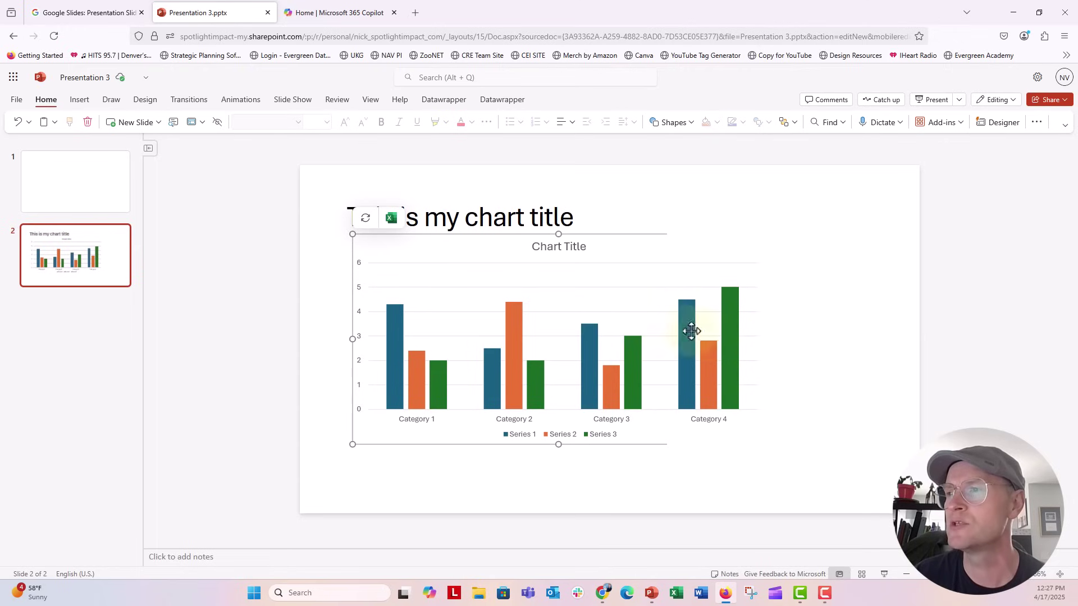
left_click(309, 341)
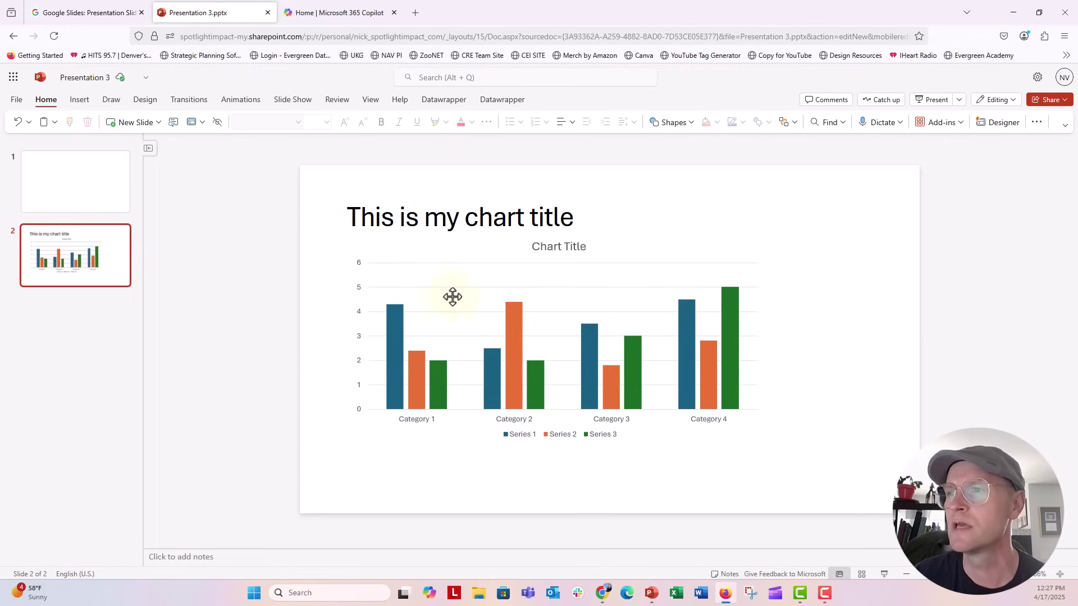
left_click(469, 293)
left_click_drag(761, 338, 892, 338)
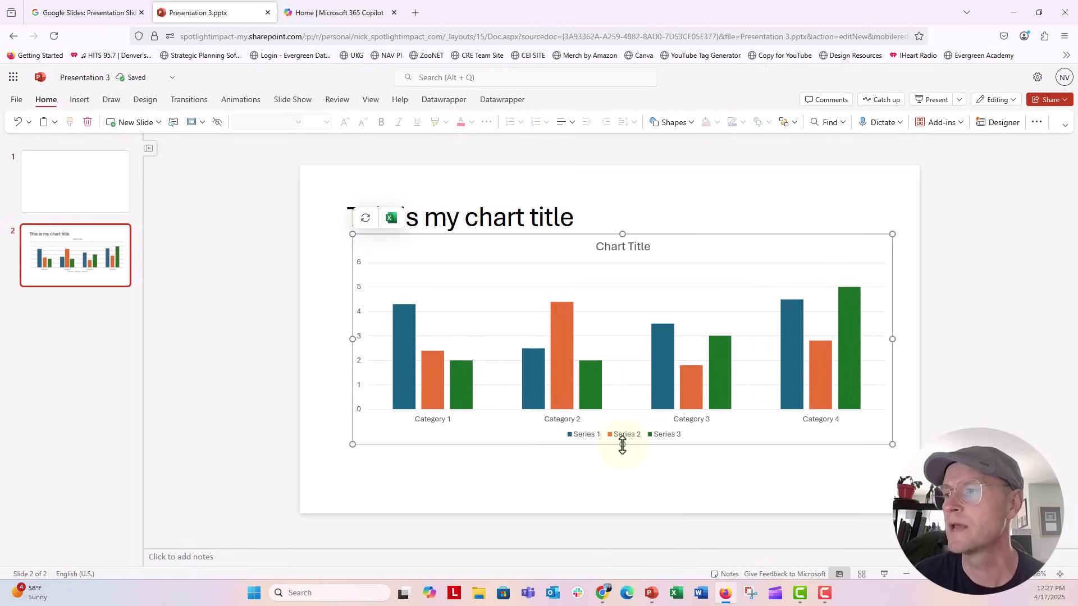
left_click_drag(621, 444, 614, 494)
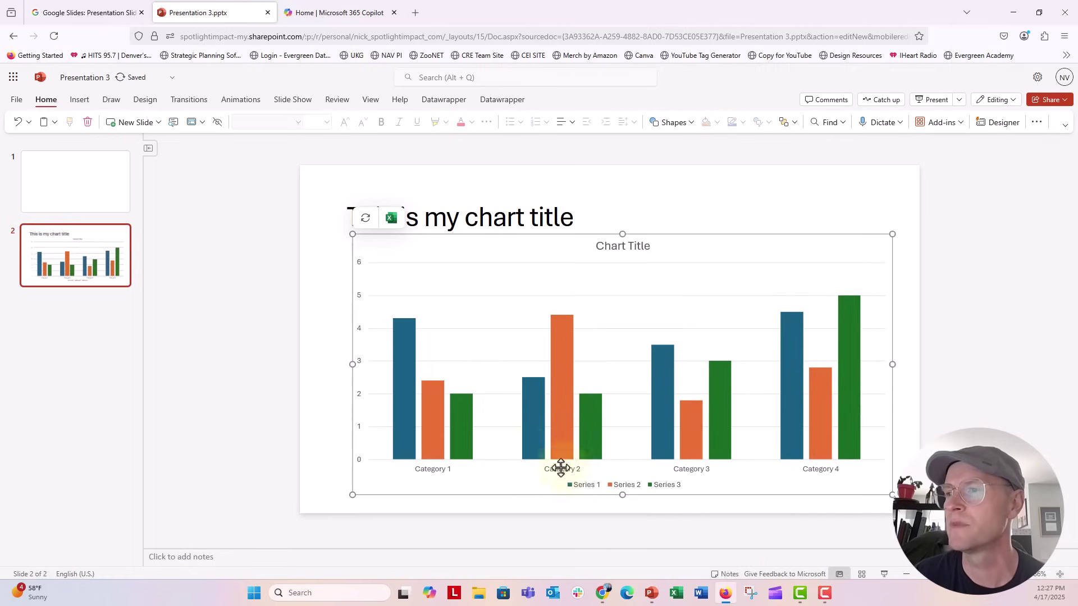
left_click(344, 369)
left_click_drag(345, 369, 341, 370)
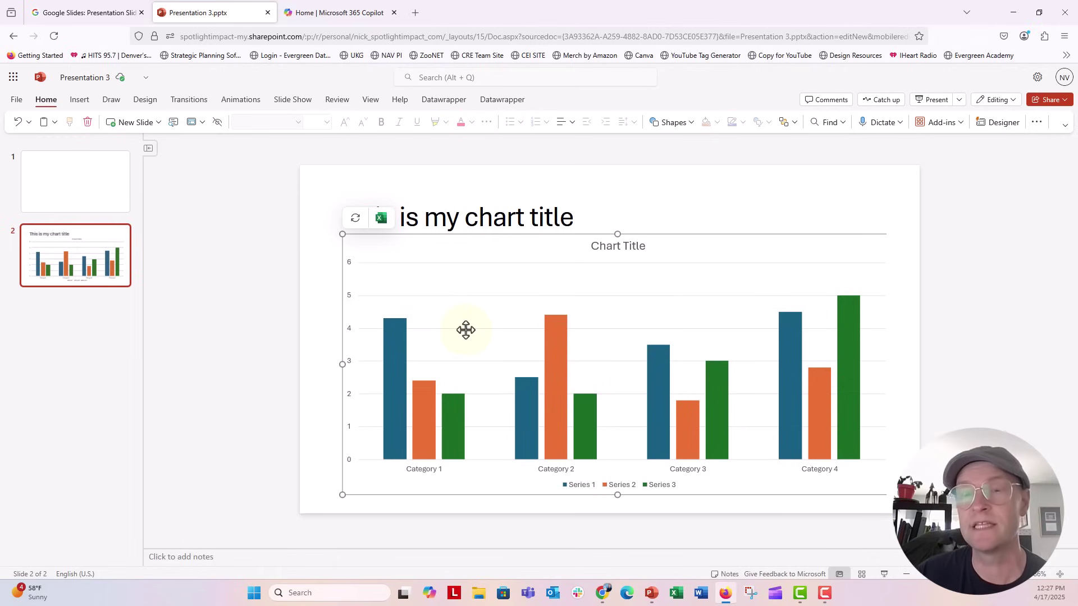
Open the chart's data in Excel for the web and widen column A to fit the category names
left_click(386, 225)
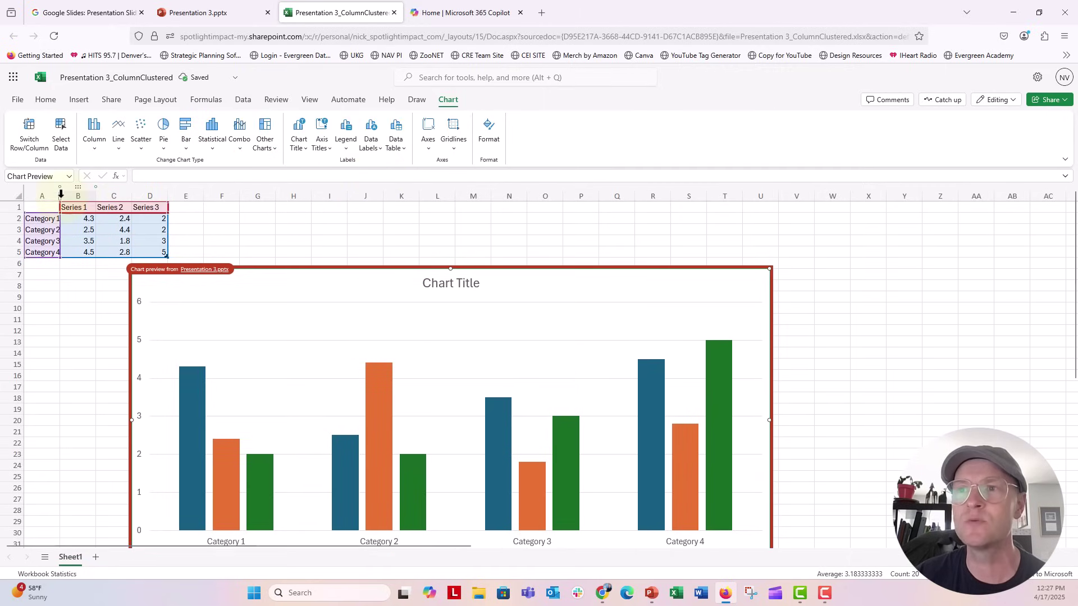
left_click_drag(60, 194, 79, 193)
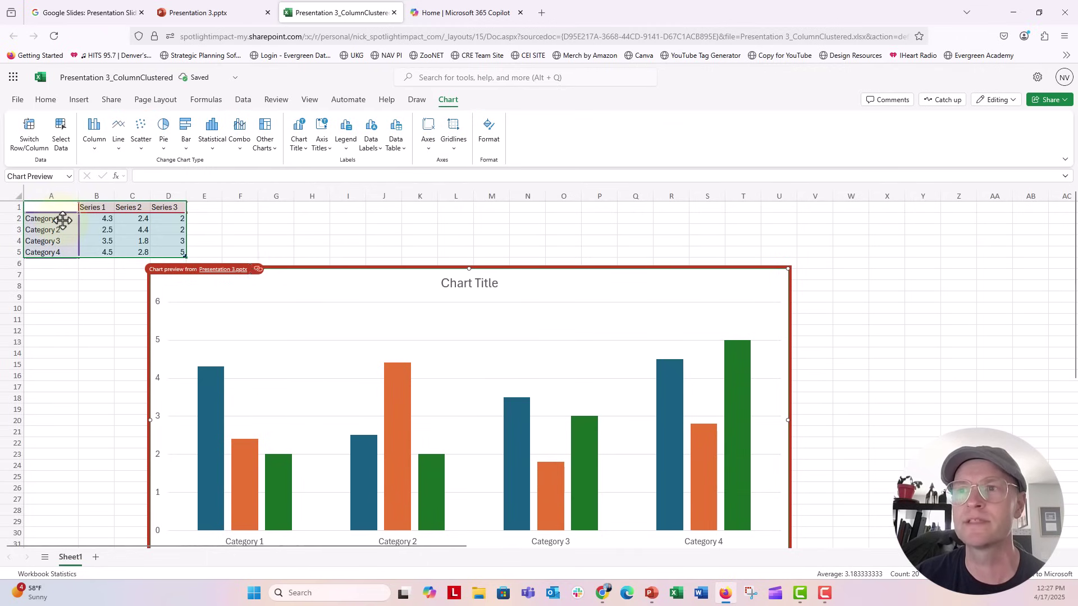
Rename the categories in A2:A5 to GROUP A, GROUP B, GROUP C and GROUP D
left_click(73, 312)
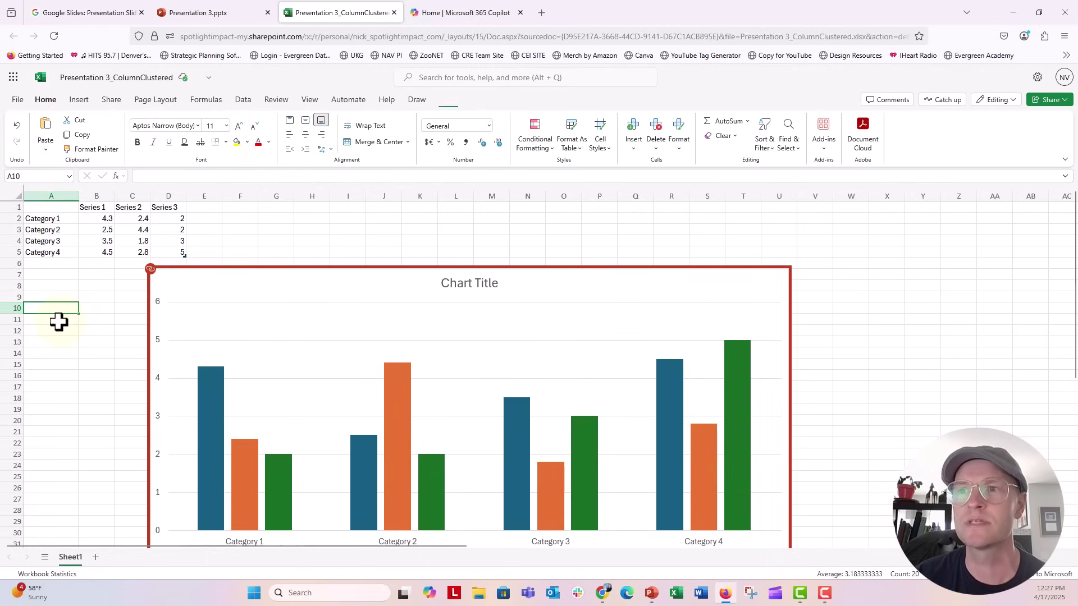
key("Up")
key("Up")
key("Up")
key("Up")
key("Up")
key("Up")
key("Up")
key("Up")
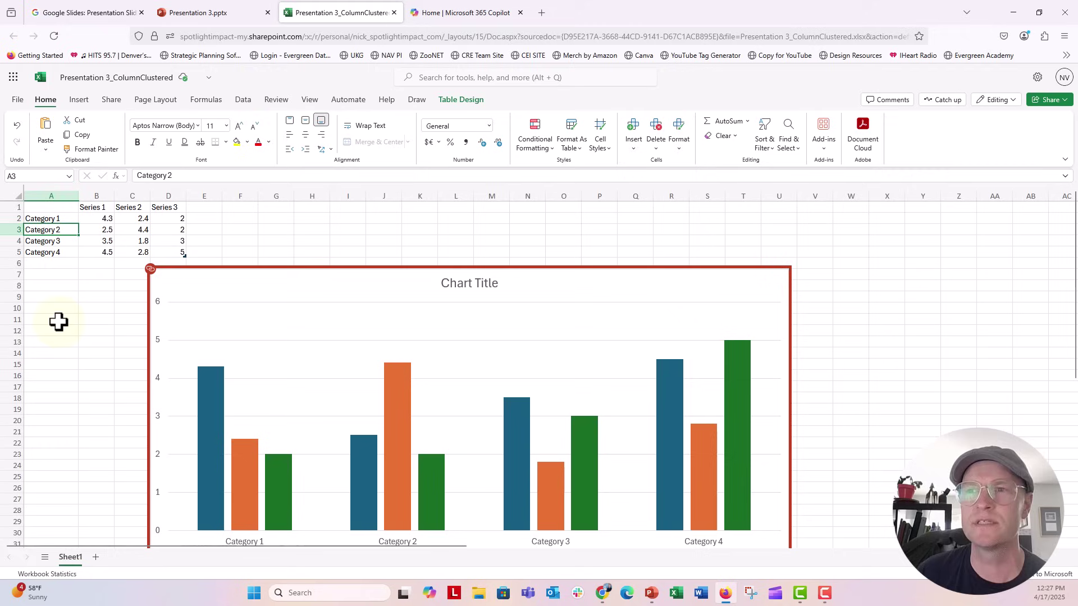
type("GR")
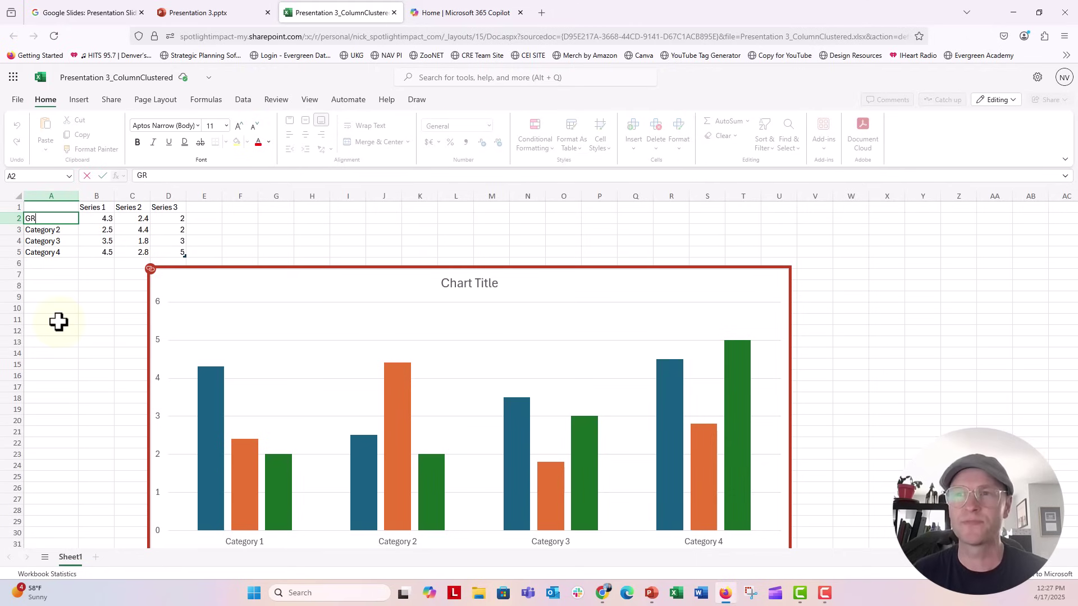
type("OUP A")
key("Return")
type("GROUP B")
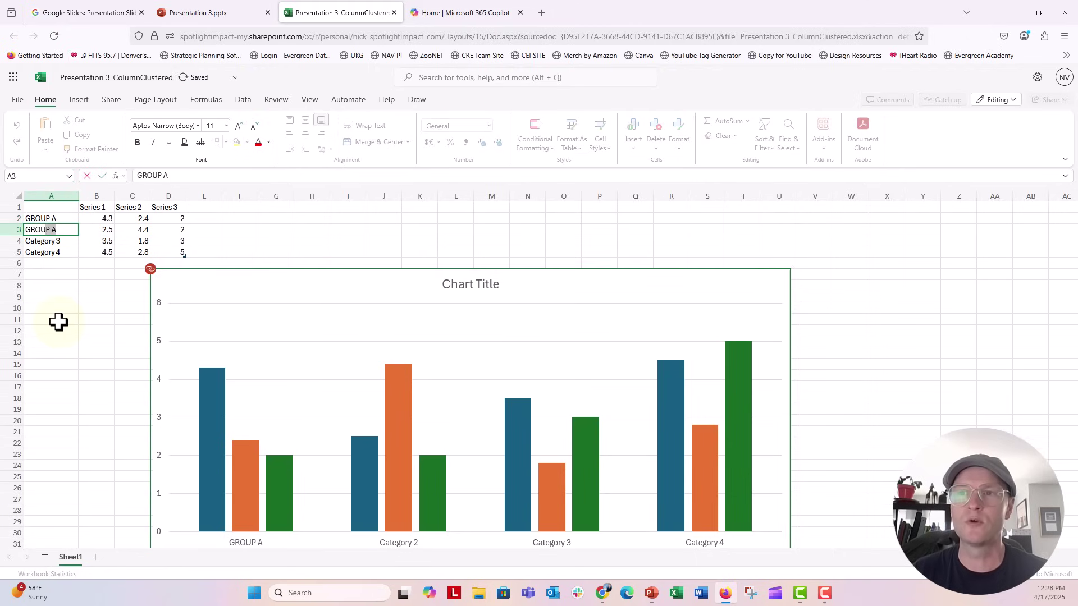
key("Return")
type("GROUP C")
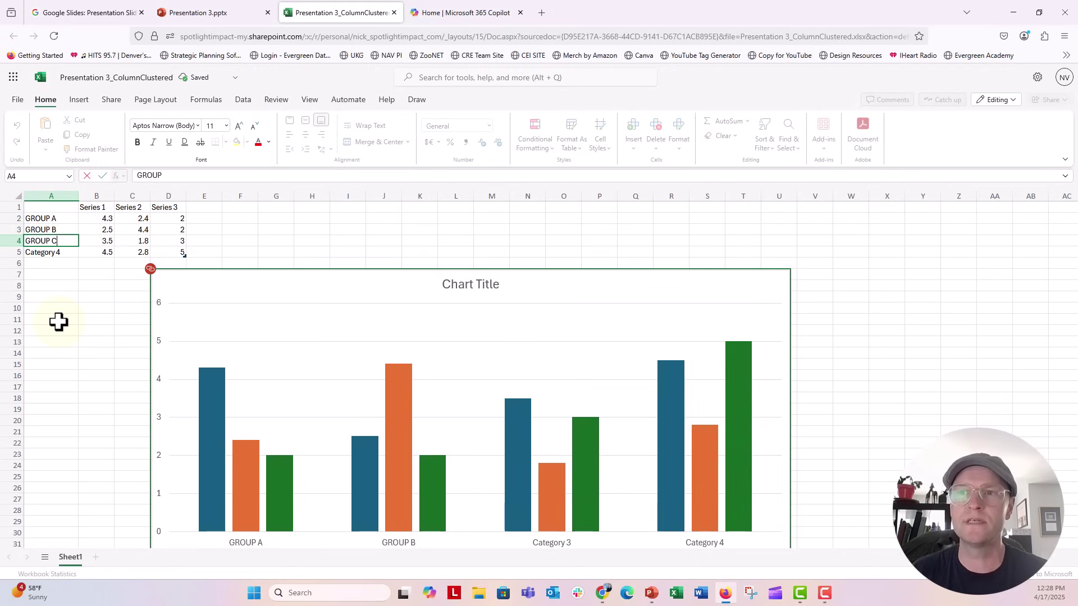
key("Return")
type("ROUP")
key("BackSpace")
key("BackSpace")
key("BackSpace")
key("BackSpace")
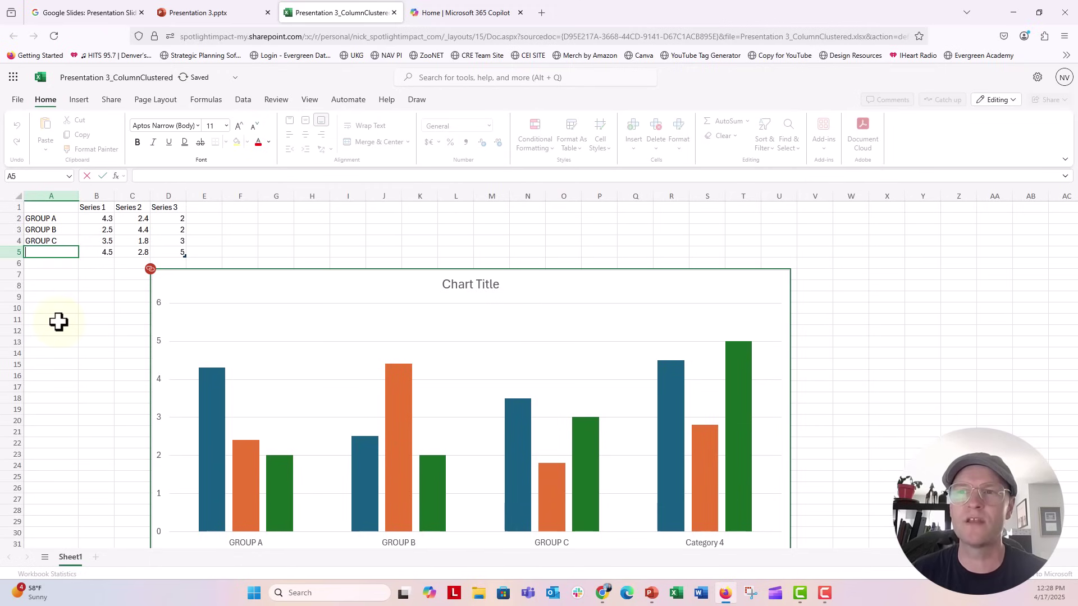
type("GROUP D")
key("Return")
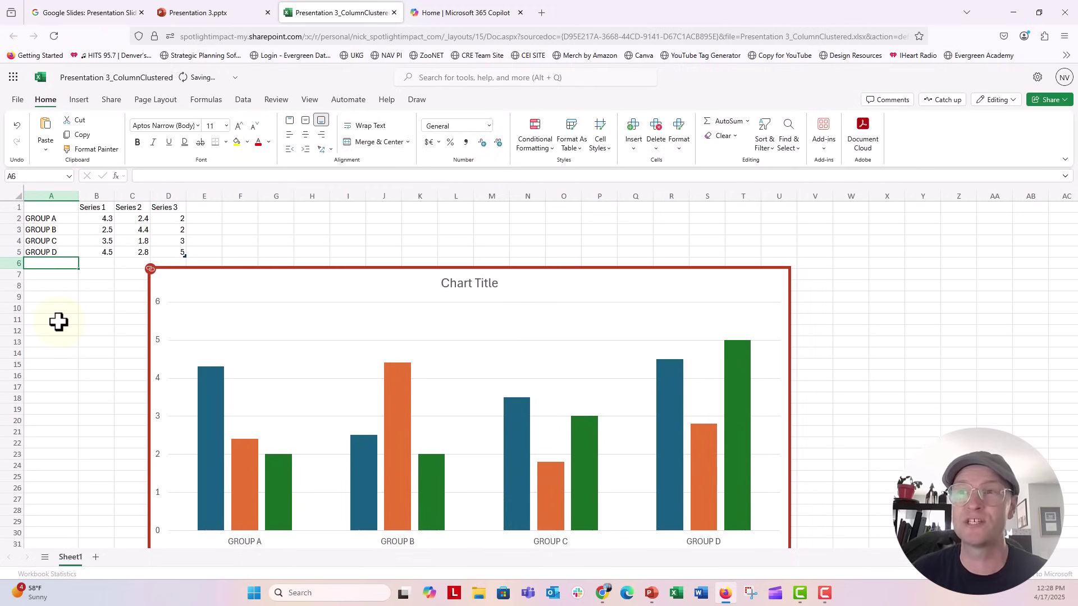
Rename the series headers in B1:D1 to PRE, POST and LATER
key("Up")
key("Up")
key("Up")
key("Up")
key("Up")
key("Right")
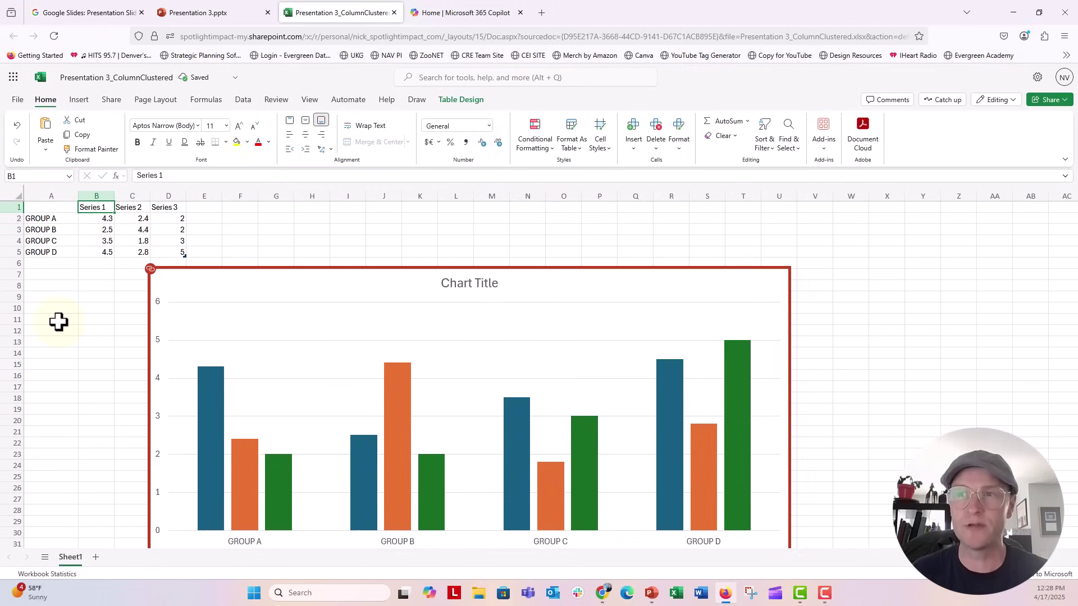
type("PRE")
key("Tab")
type("POST")
key("Tab")
type("LATE")
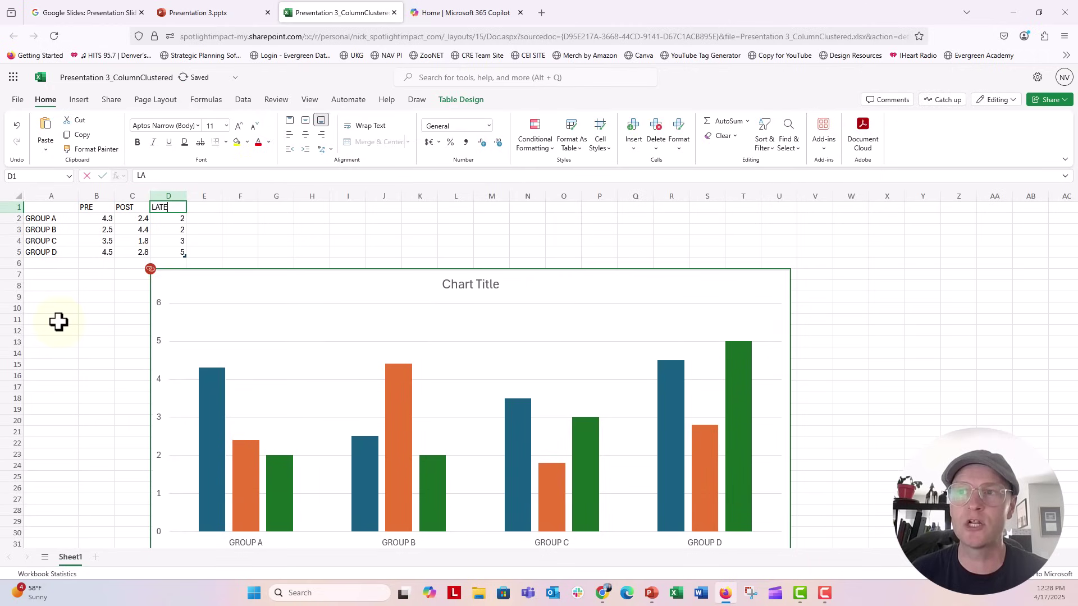
type("R")
key("Return")
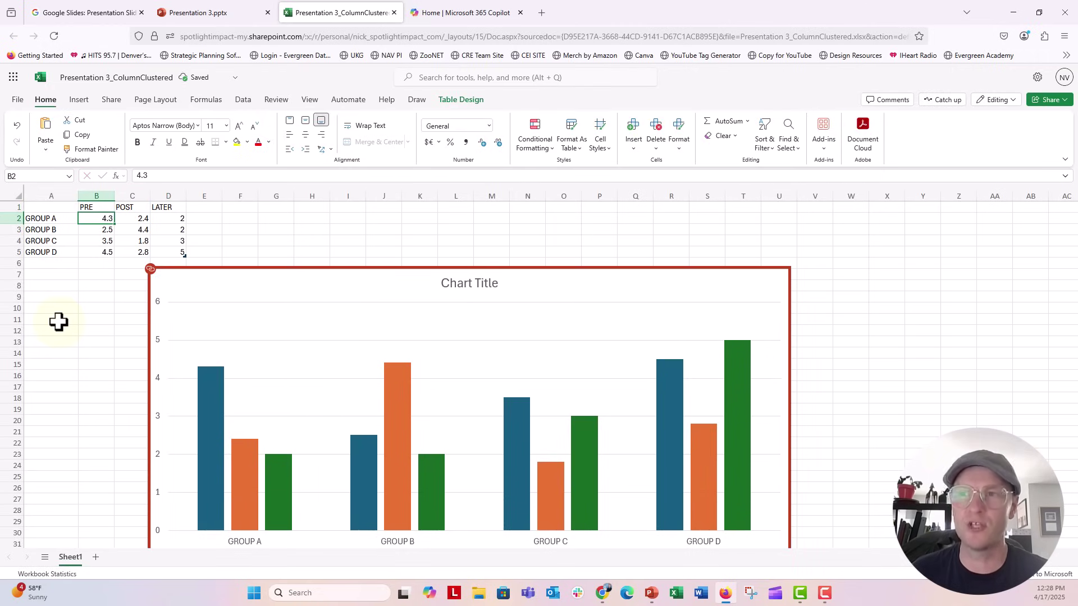
Enter the PRE values 43%, 50%, 35% and 25% for GROUP A–D
key("Down")
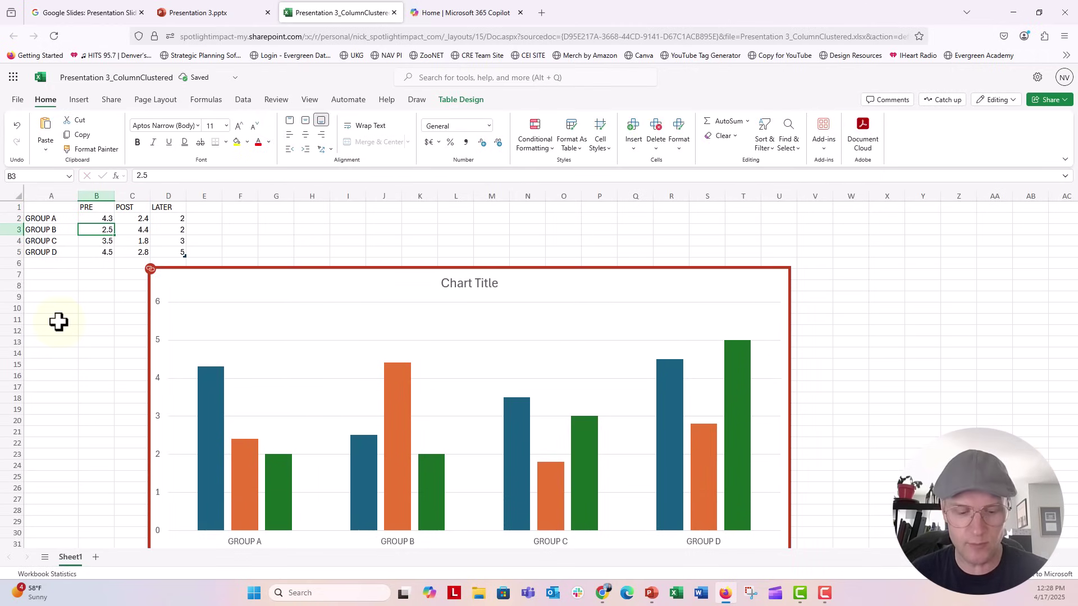
type("50%")
key("Up")
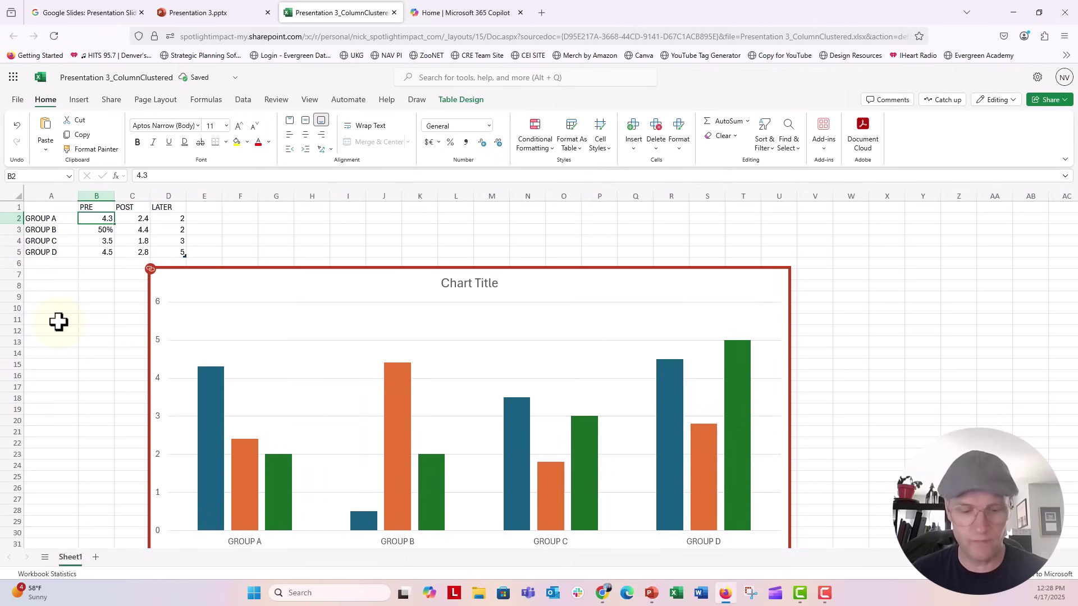
type("43%")
key("Down")
key("Down")
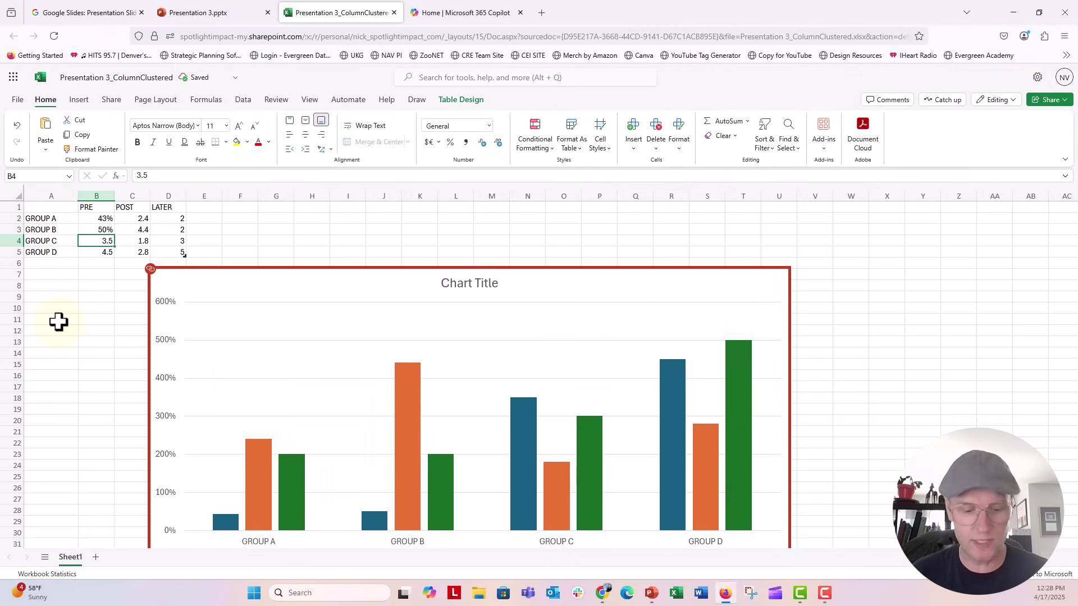
type("35%")
key("Down")
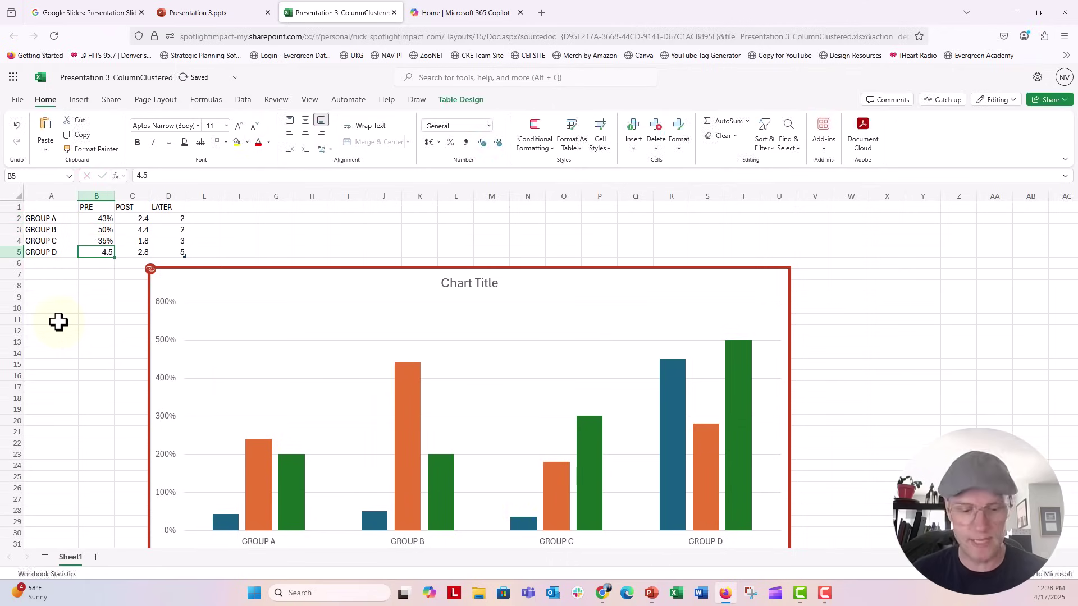
type("25%")
key("Down")
key("Up")
key("Up")
key("Up")
key("Up")
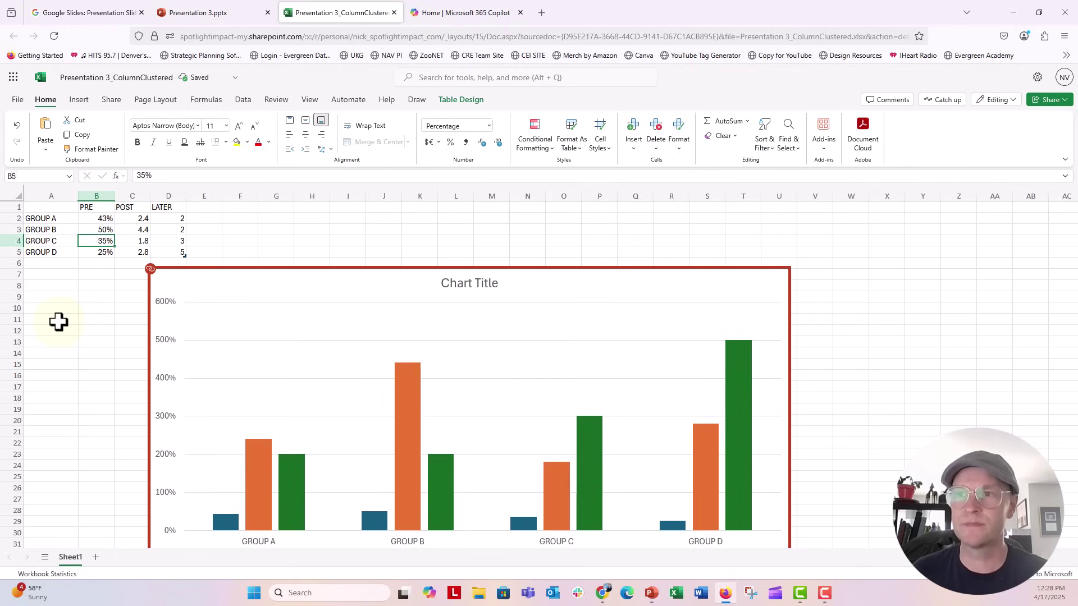
Enter the POST values 24%, 44%, 18% and 28% for GROUP A–D
key("Right")
type("24%")
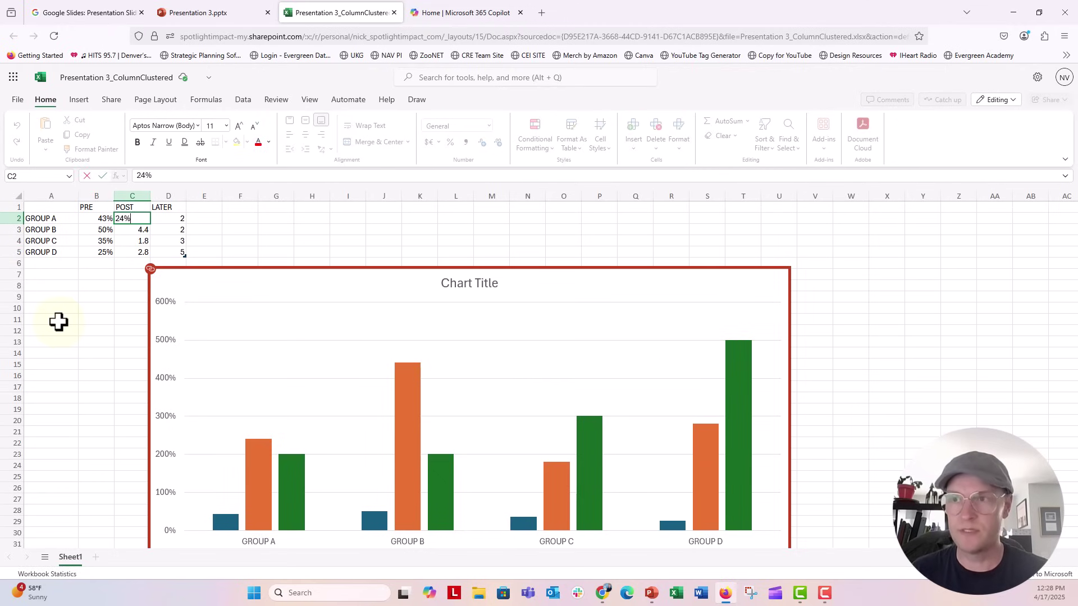
key("Down")
type("44%")
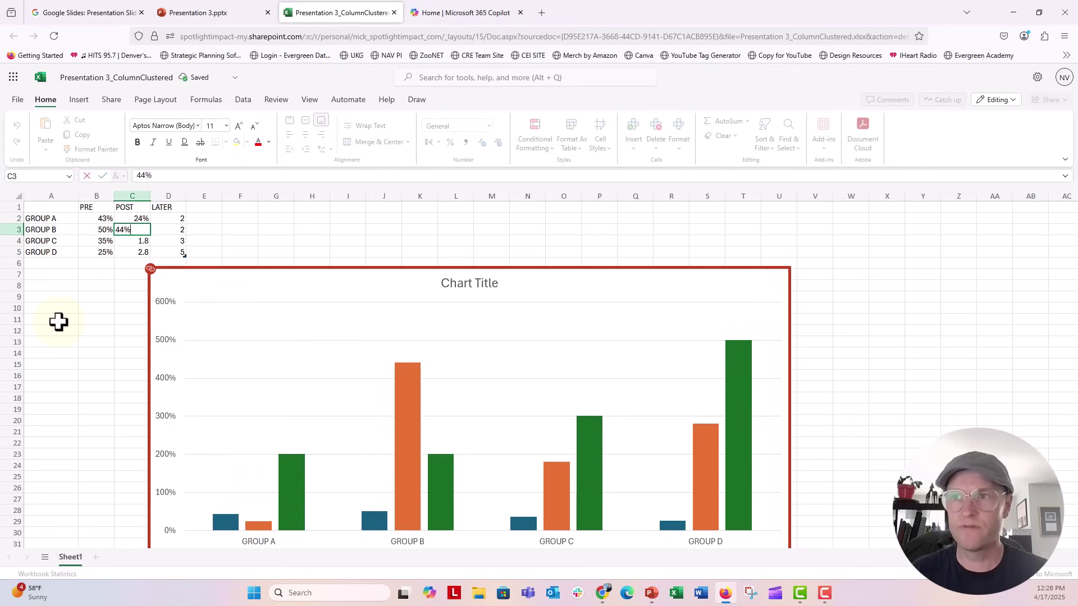
key("Down")
type("18%")
key("Down")
type("28%")
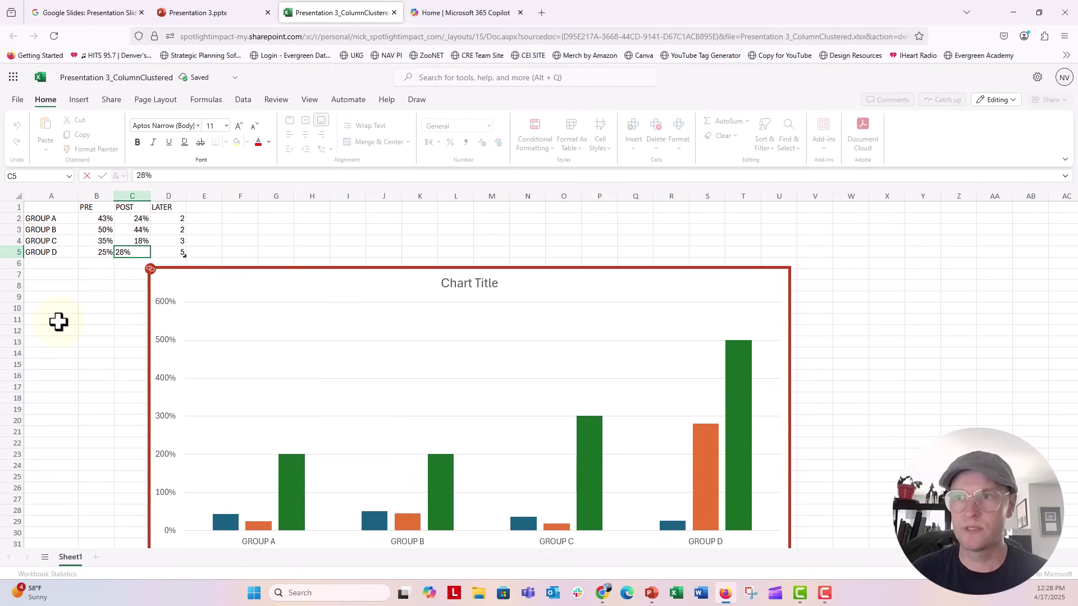
key("Right")
key("Right")
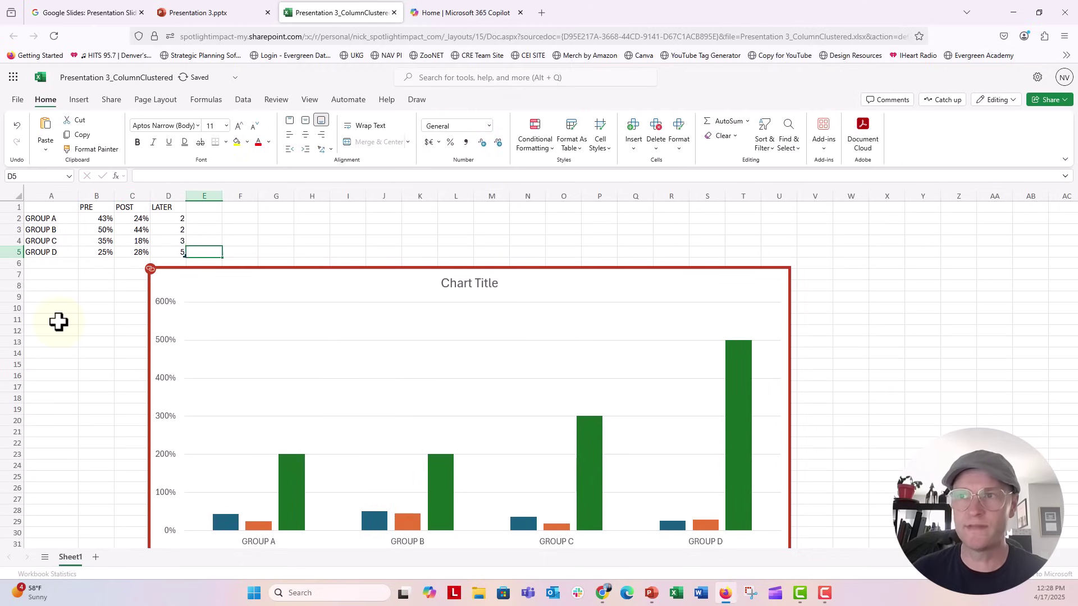
Enter the LATER values 20%, 20%, 30% and 50% for GROUP A–D
key("Up")
key("Up")
key("Left")
key("Up")
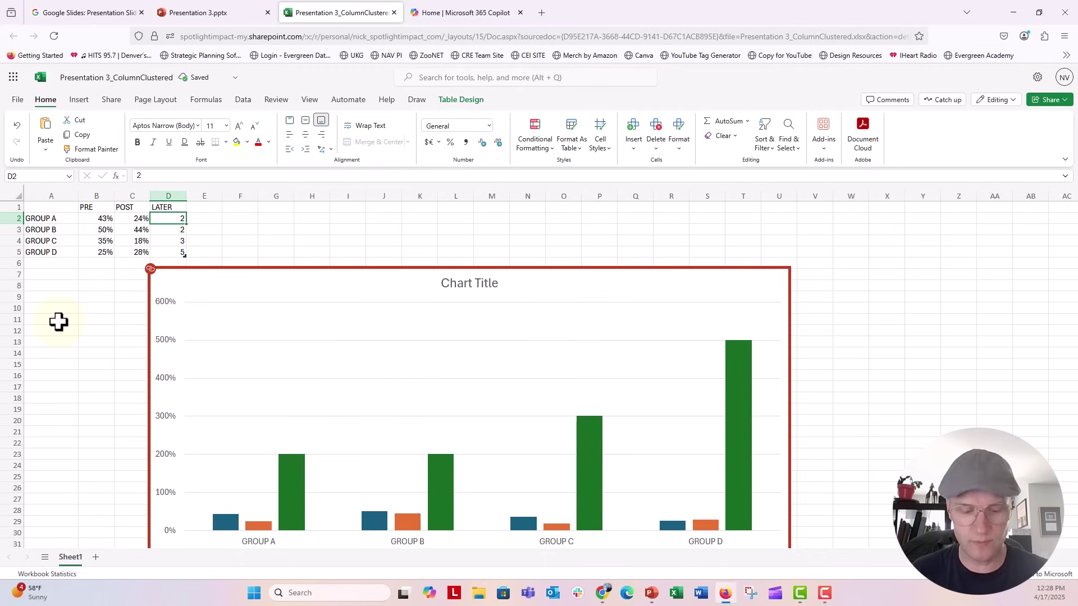
type("20%")
key("Down")
type("2-")
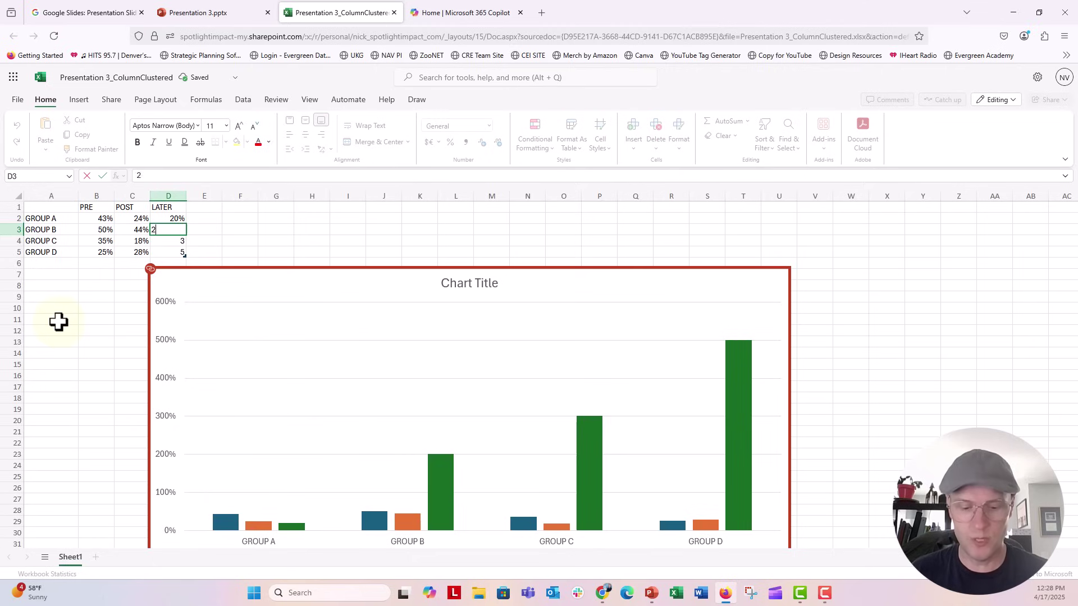
type("%")
key("Down")
type("30%")
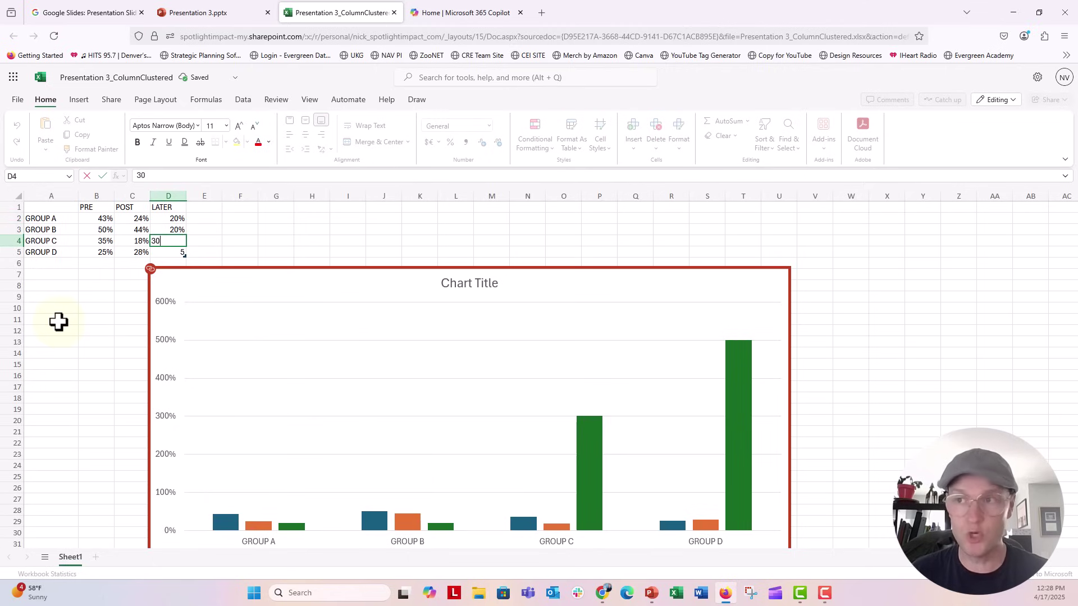
key("Down")
type("50%")
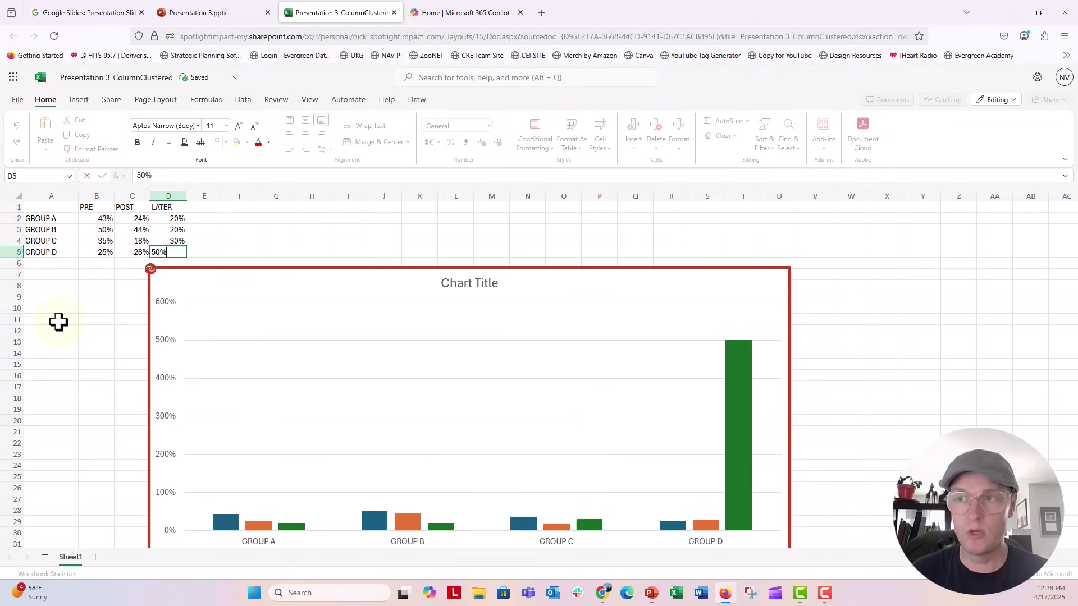
key("Return")
Add percentage data labels to the PRE series columns
scroll(62, 318, "down", 2)
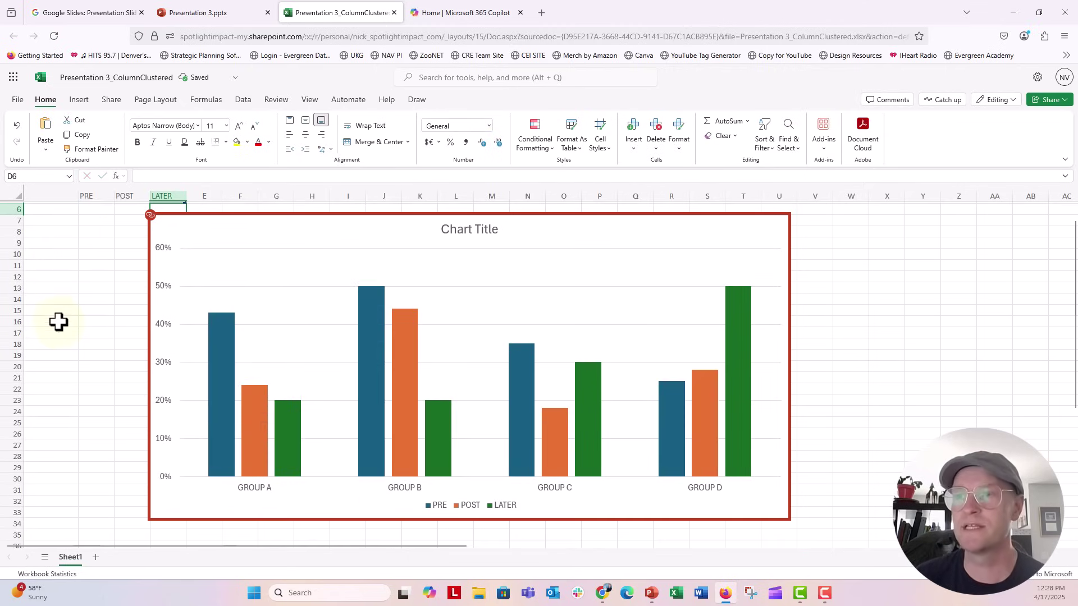
left_click(163, 253)
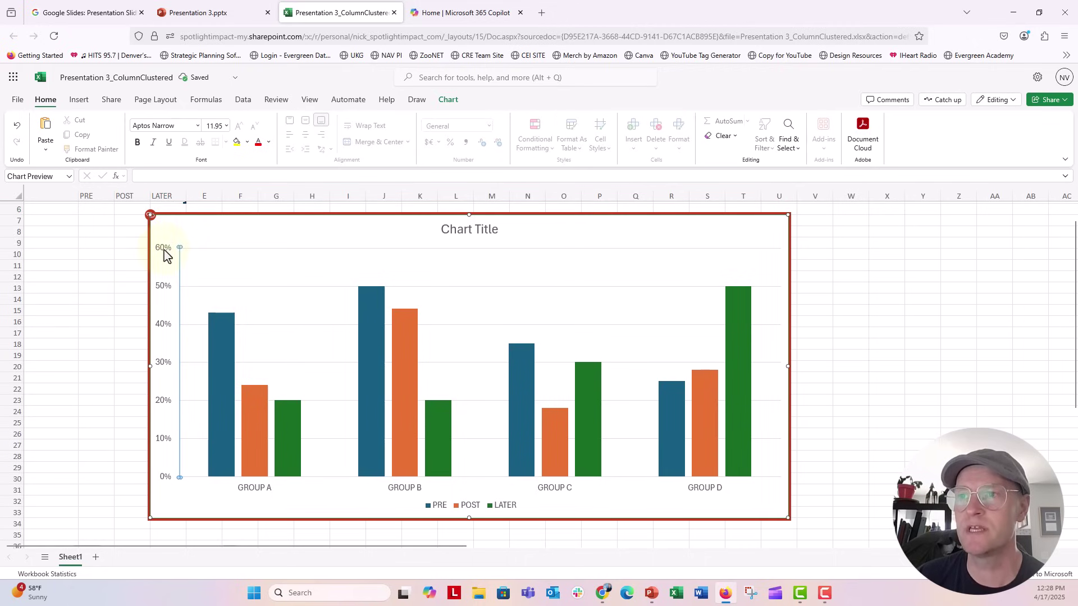
left_click(459, 227)
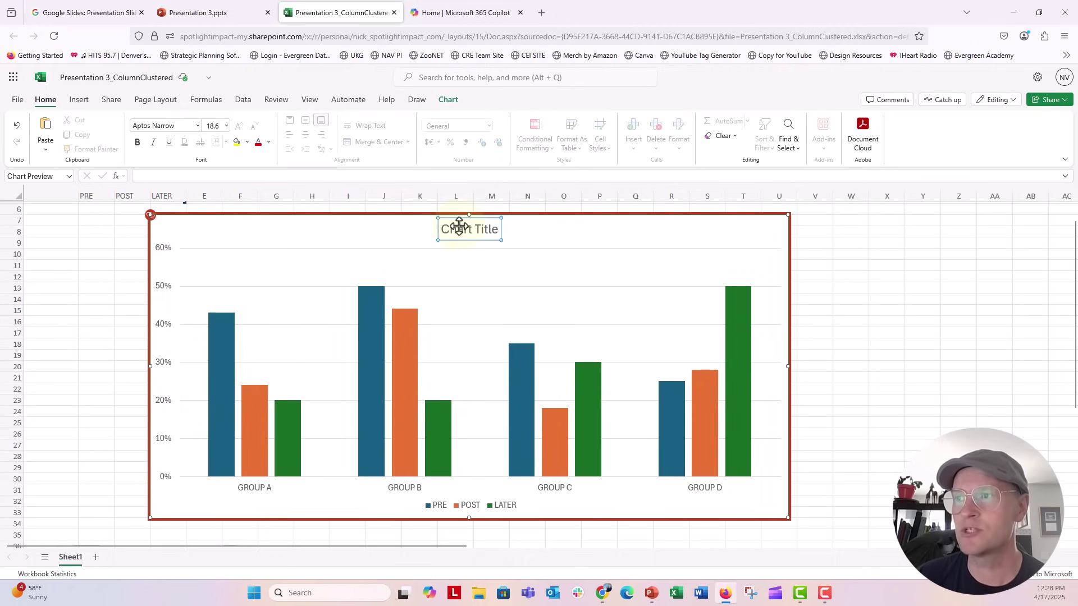
left_click(380, 373)
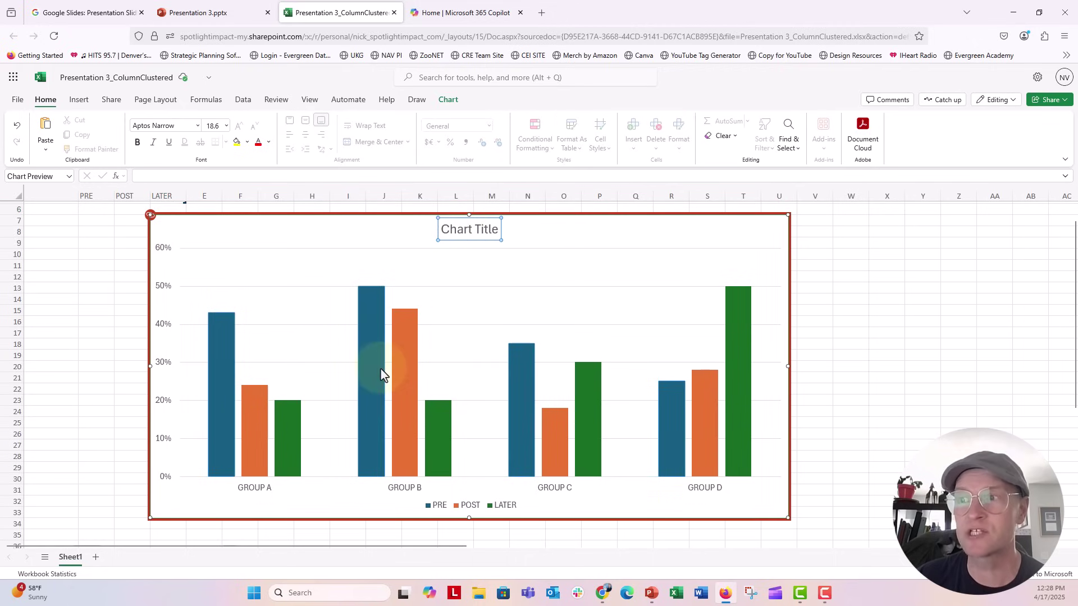
right_click(226, 472)
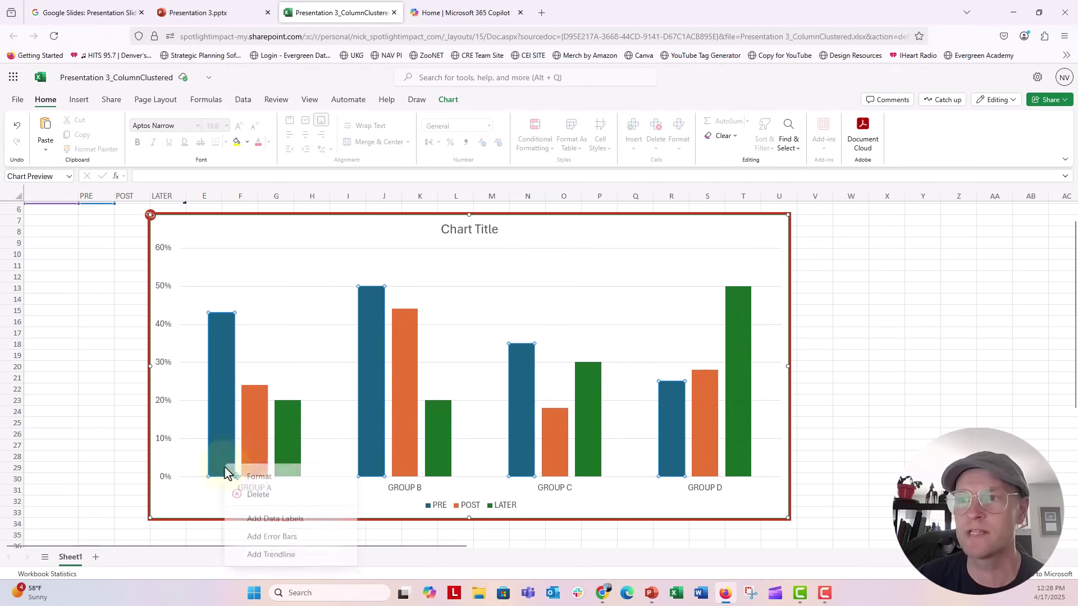
left_click(254, 520)
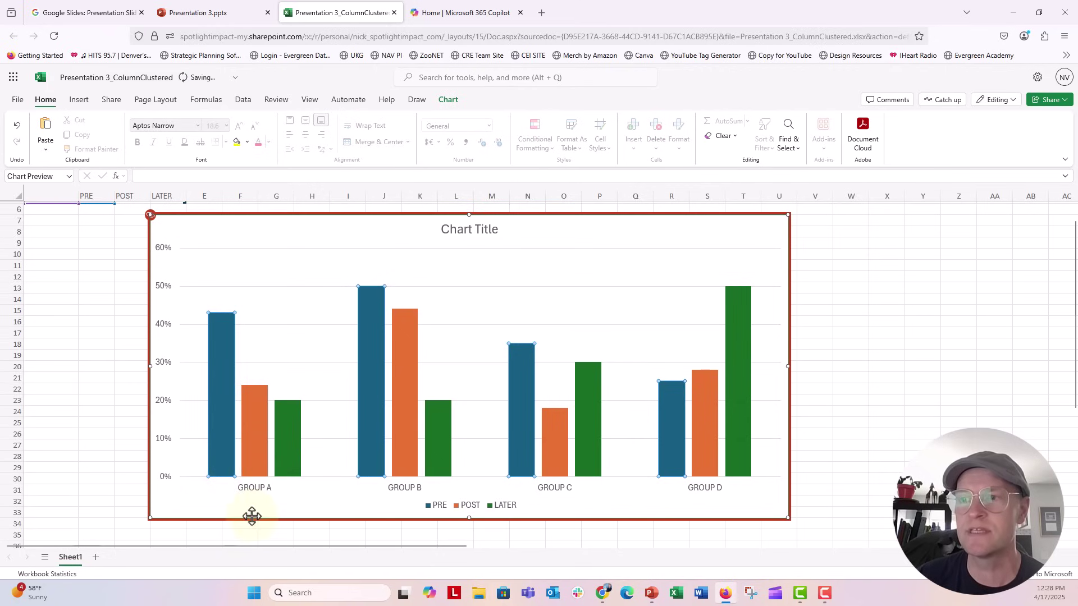
Add data labels to the POST and LATER series columns as well
left_click(248, 453)
right_click(247, 441)
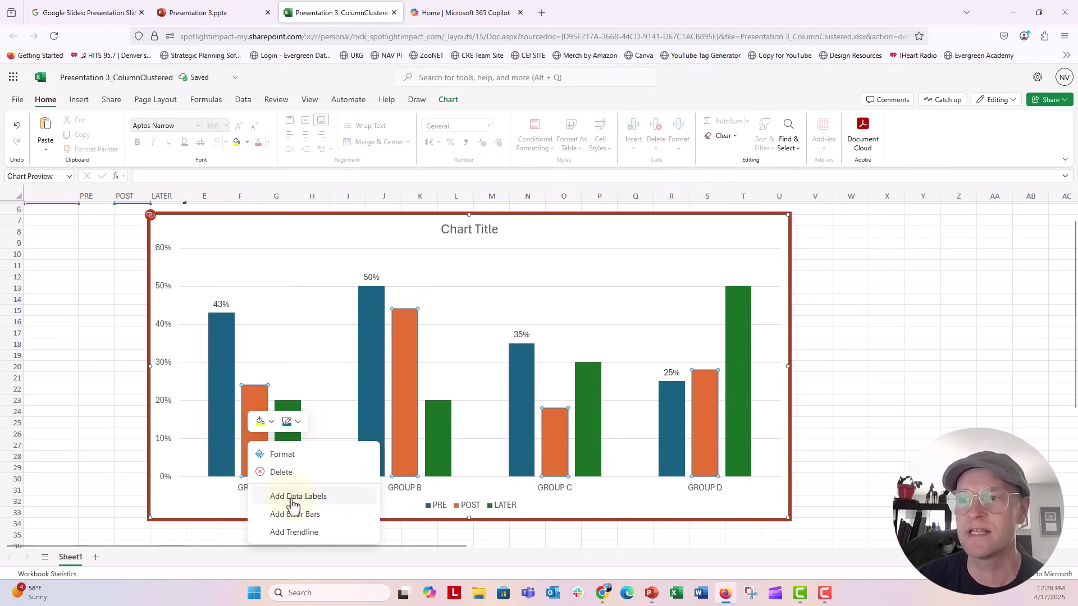
left_click(292, 494)
right_click(288, 443)
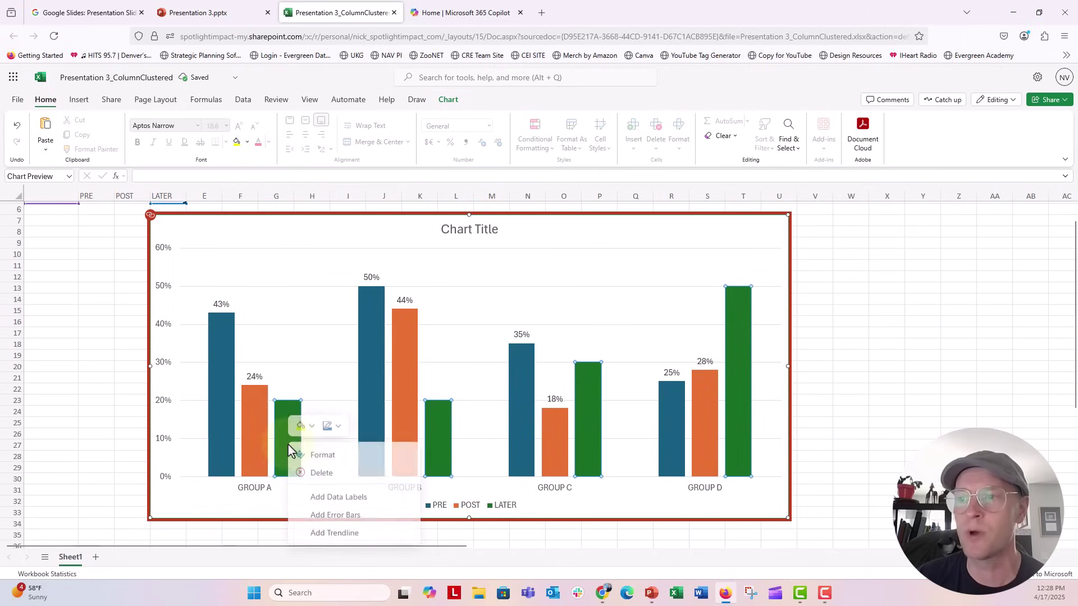
left_click(324, 500)
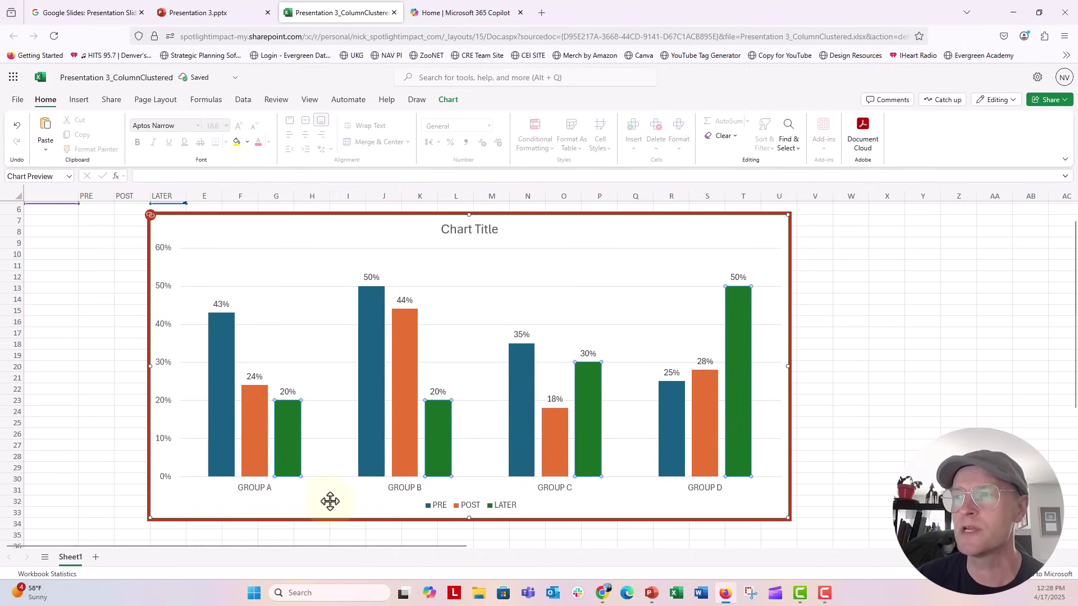
left_click(430, 505)
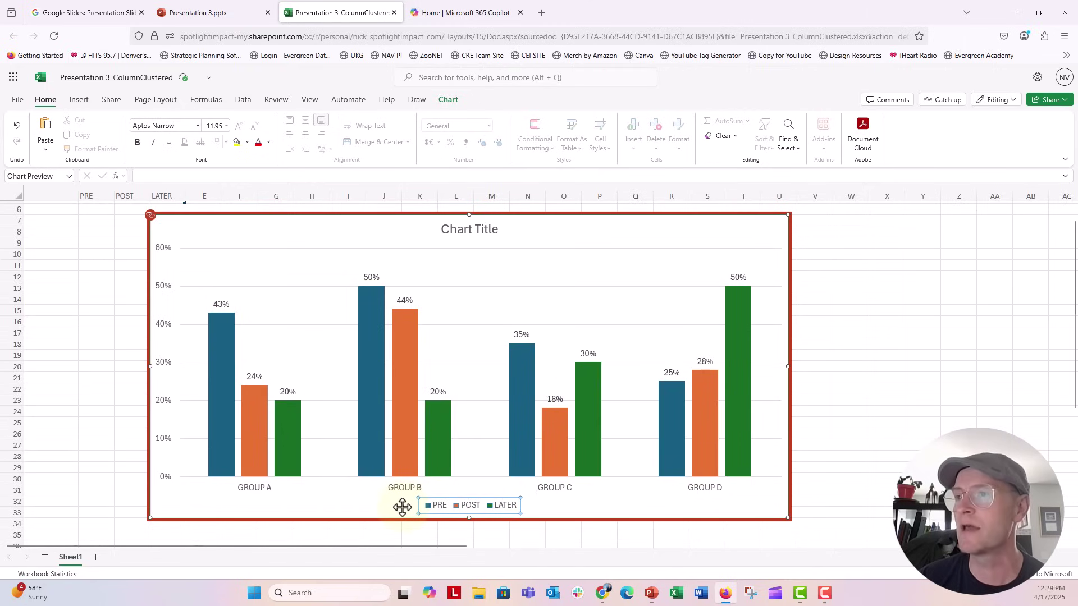
scroll(403, 507, "up", 2)
scroll(402, 507, "down", 2)
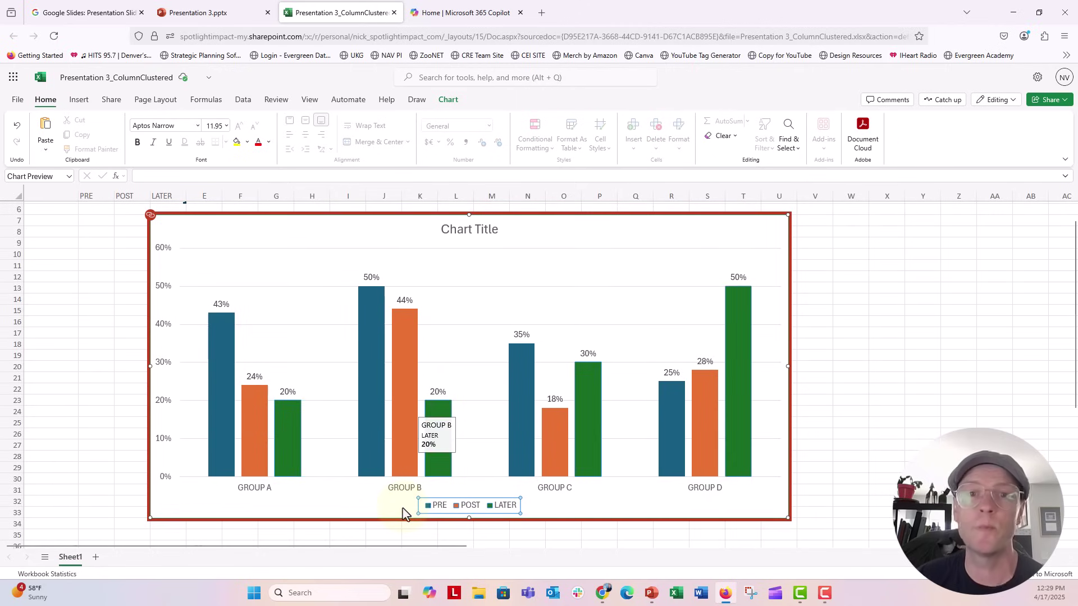
Set the legend position to Top through the legend's Format settings
right_click(430, 506)
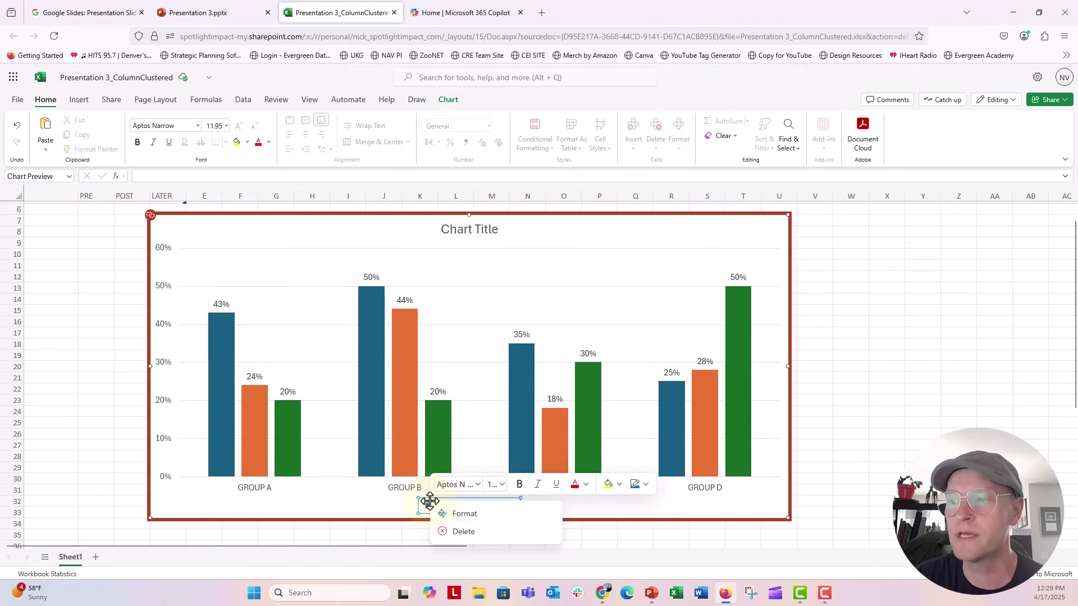
left_click(440, 513)
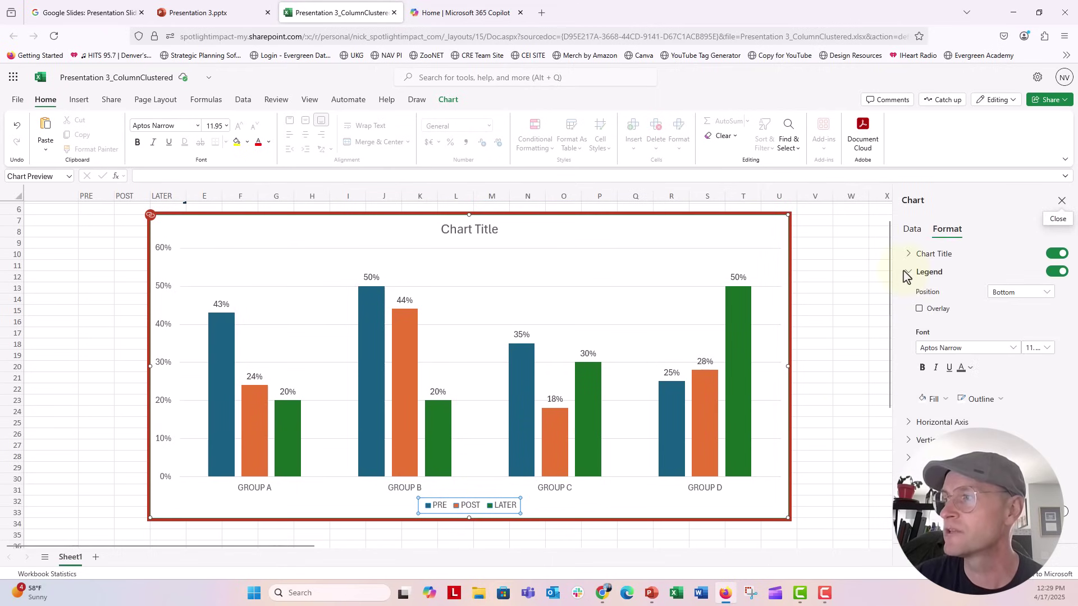
left_click(1044, 296)
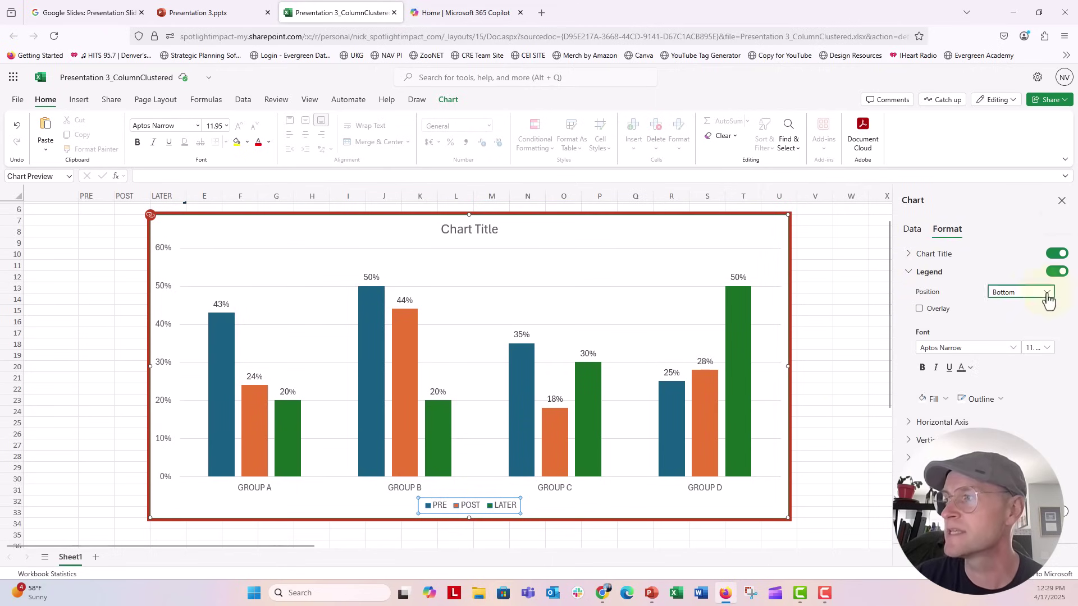
left_click(1004, 307)
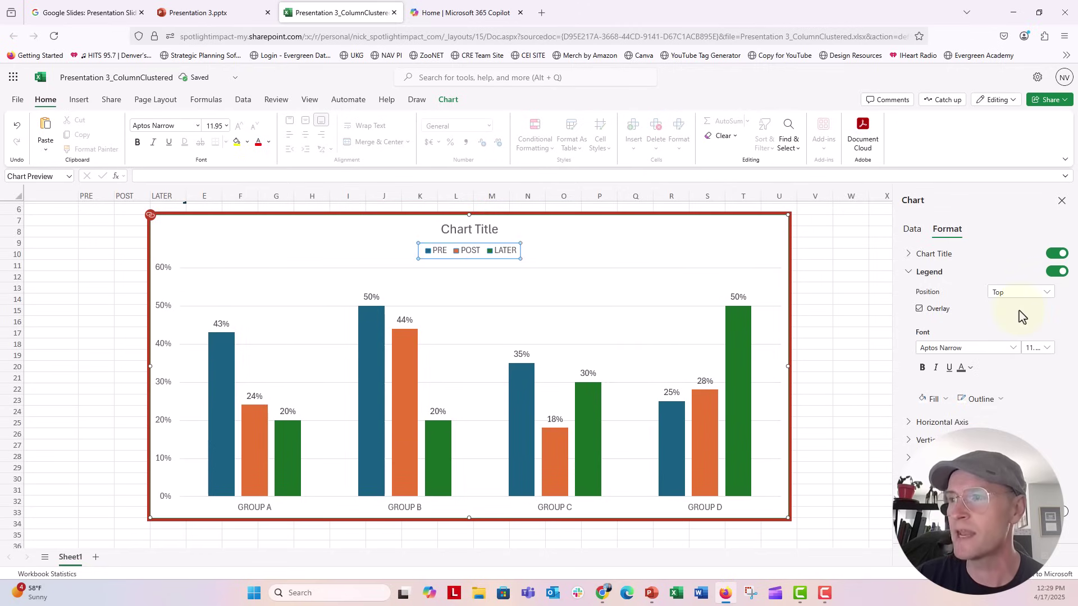
Delete the 'Chart Title' text so the chart shows no title
left_click(459, 231)
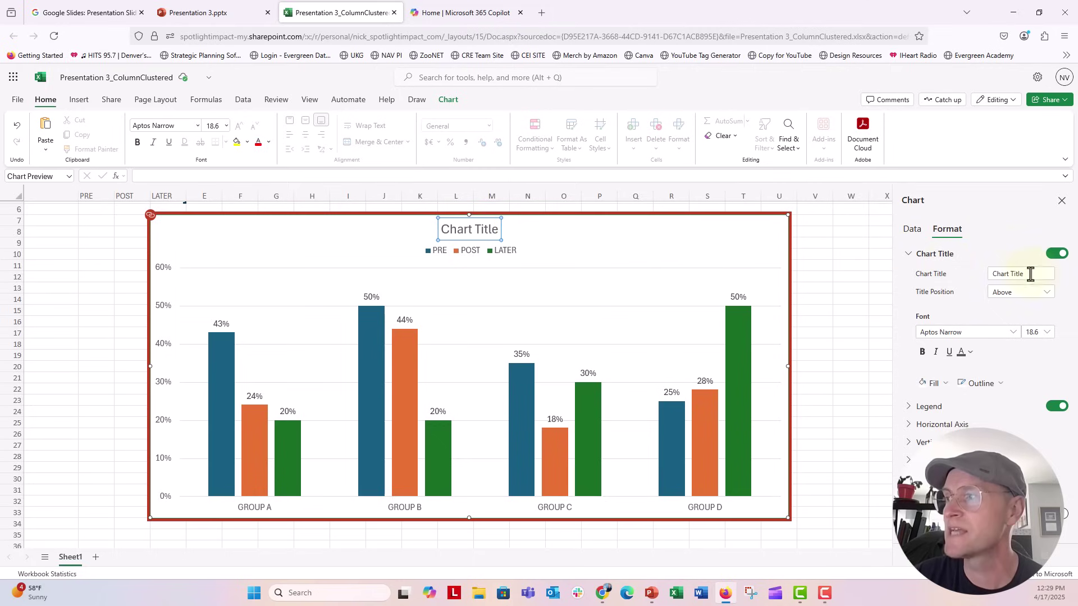
left_click(989, 273)
left_click_drag(993, 274, 1017, 279)
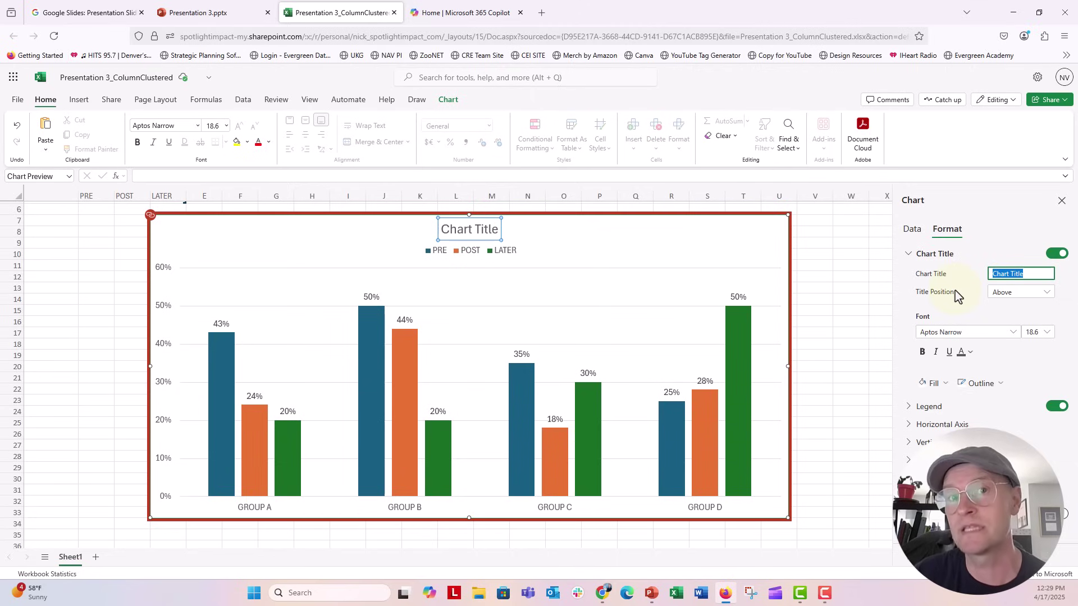
key("BackSpace")
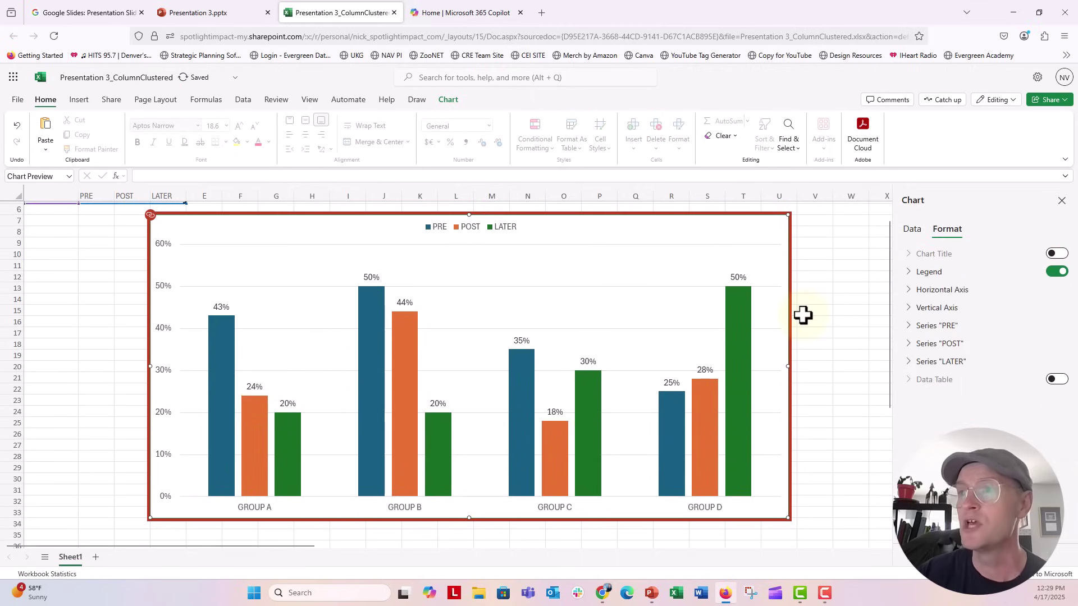
scroll(95, 318, "up", 2)
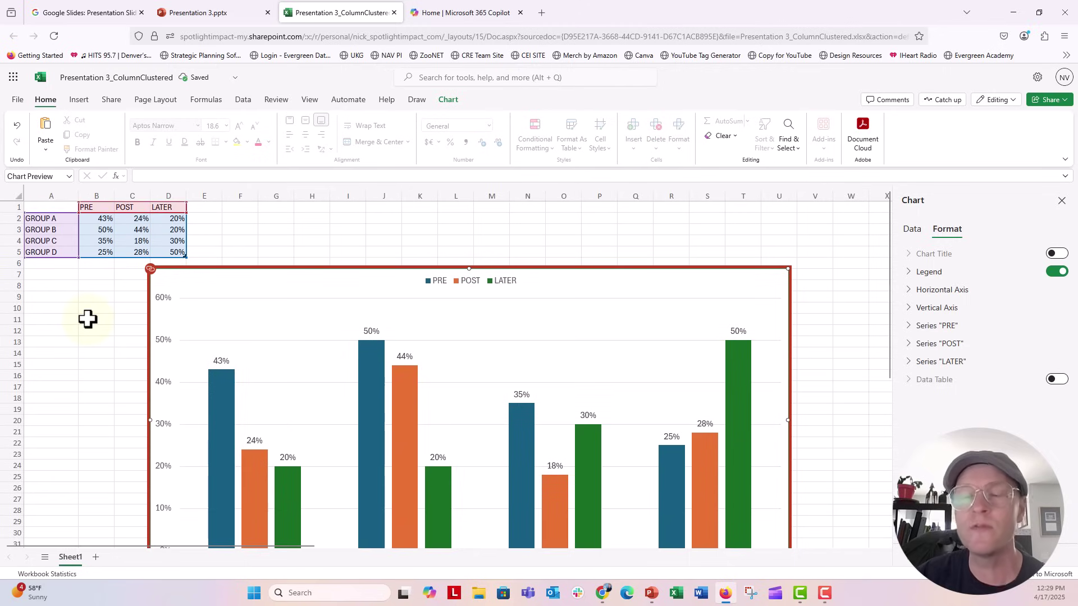
mouse_move(154, 274)
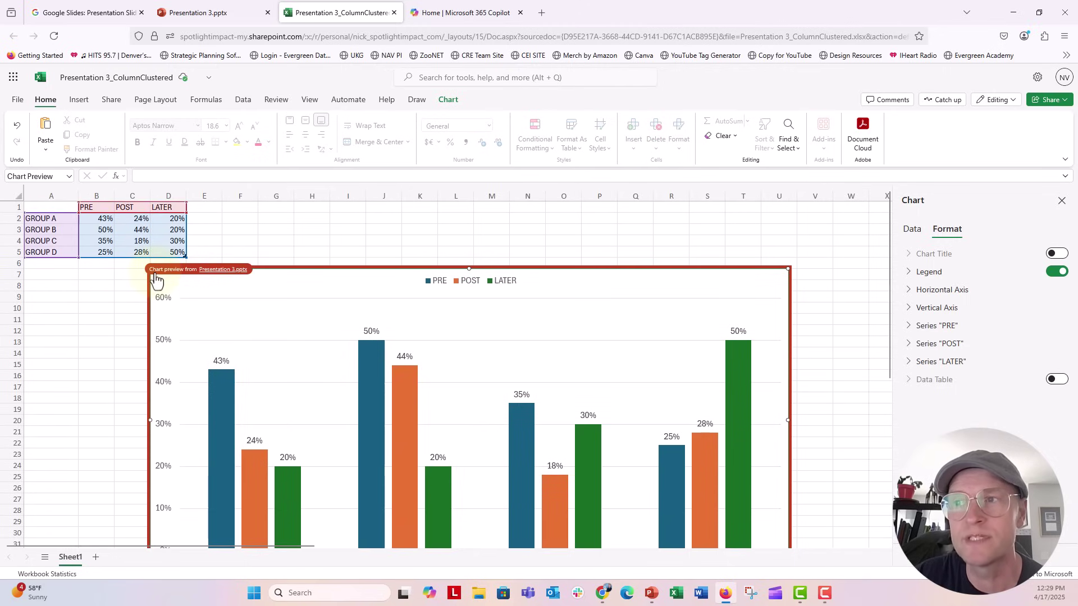
Return to Presentation 3 and deselect the chart to view slide 2's updated GROUP A–D chart
left_click(191, 15)
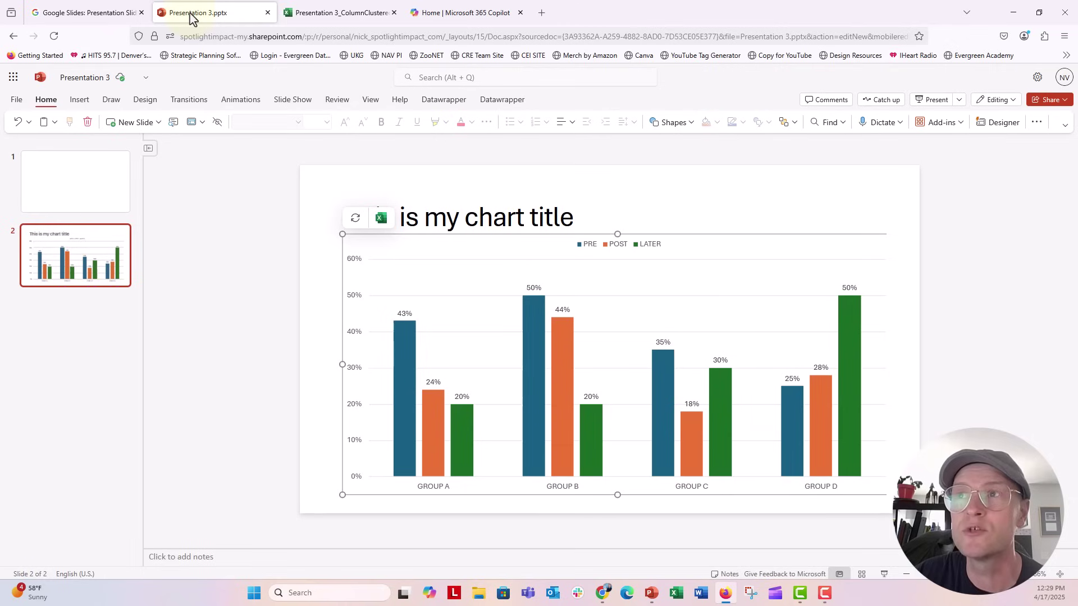
left_click(249, 148)
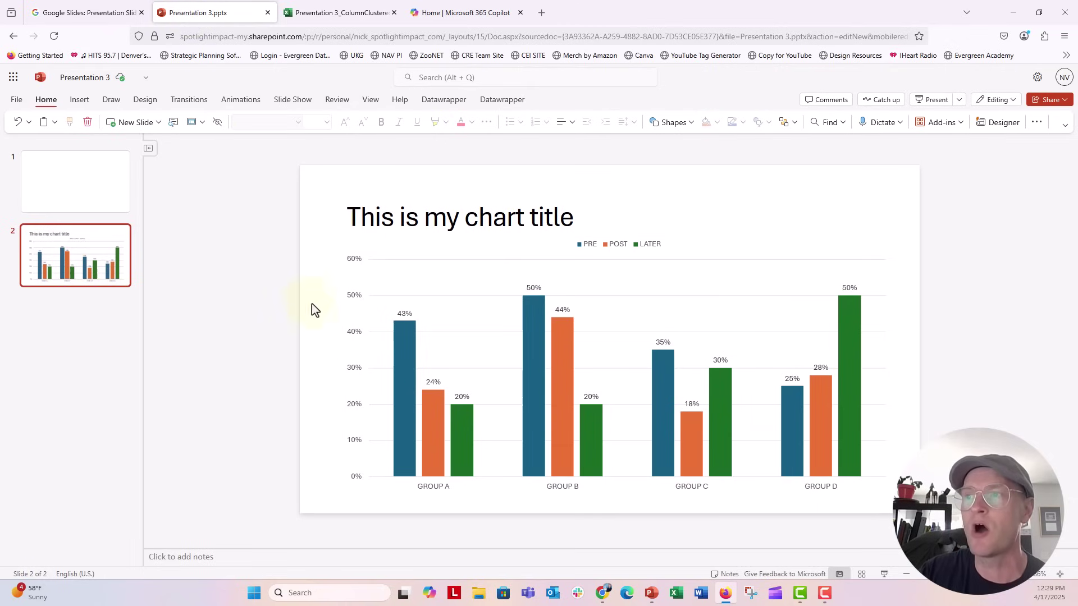